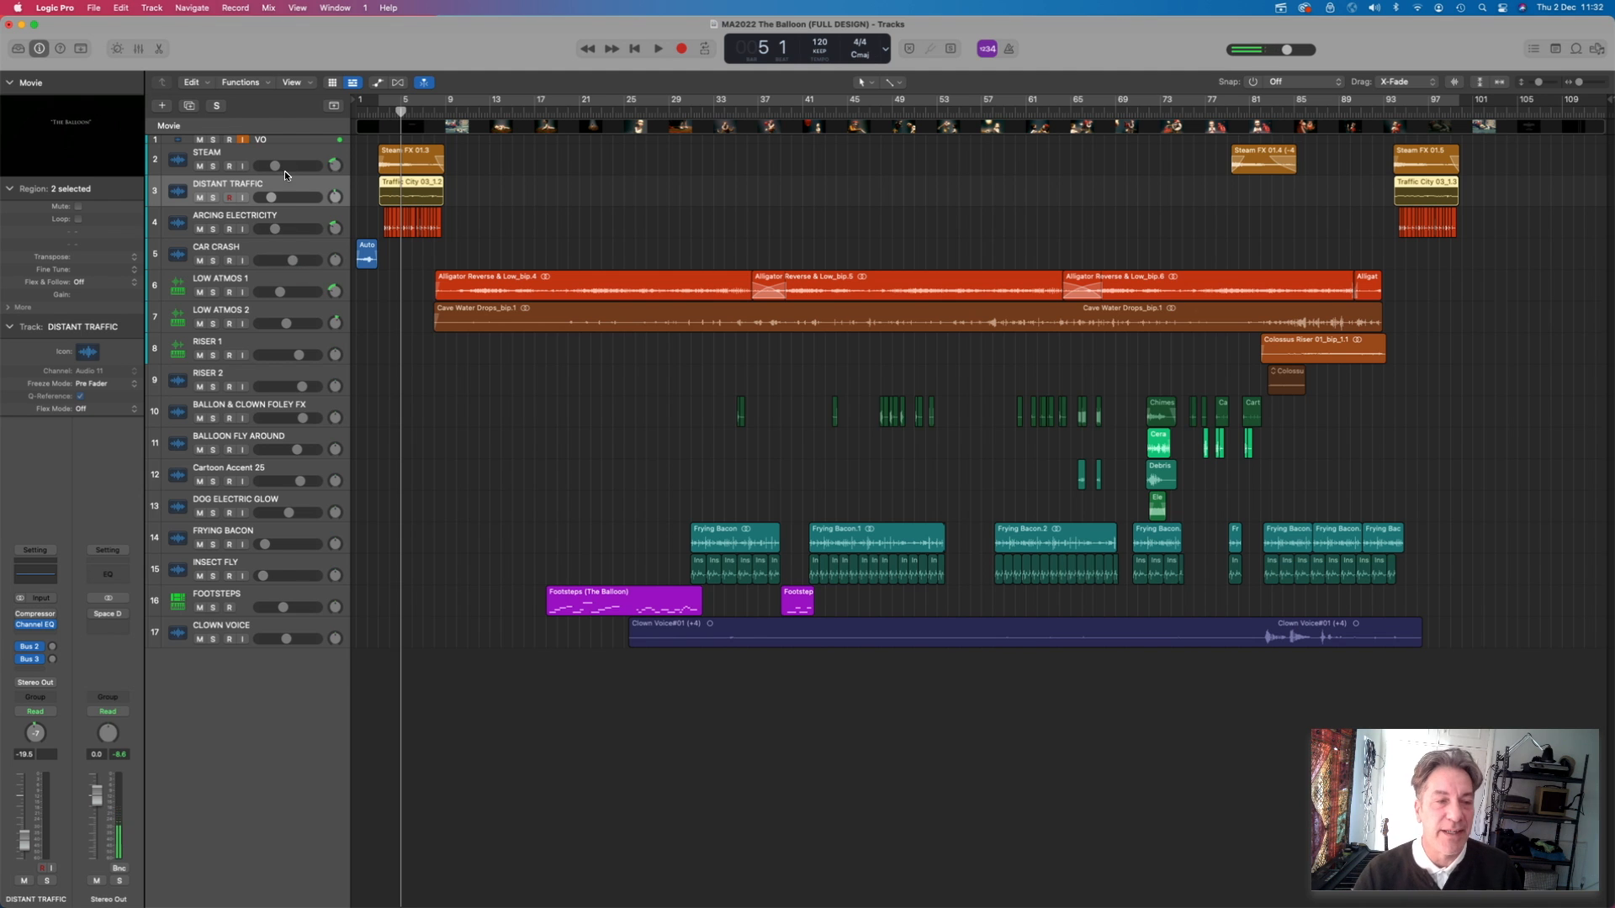
Step: Group the STEAM, DISTANT TRAFFIC, ARCING ELECTRICITY and CAR CRASH tracks into a Folder Stack
click(315, 160)
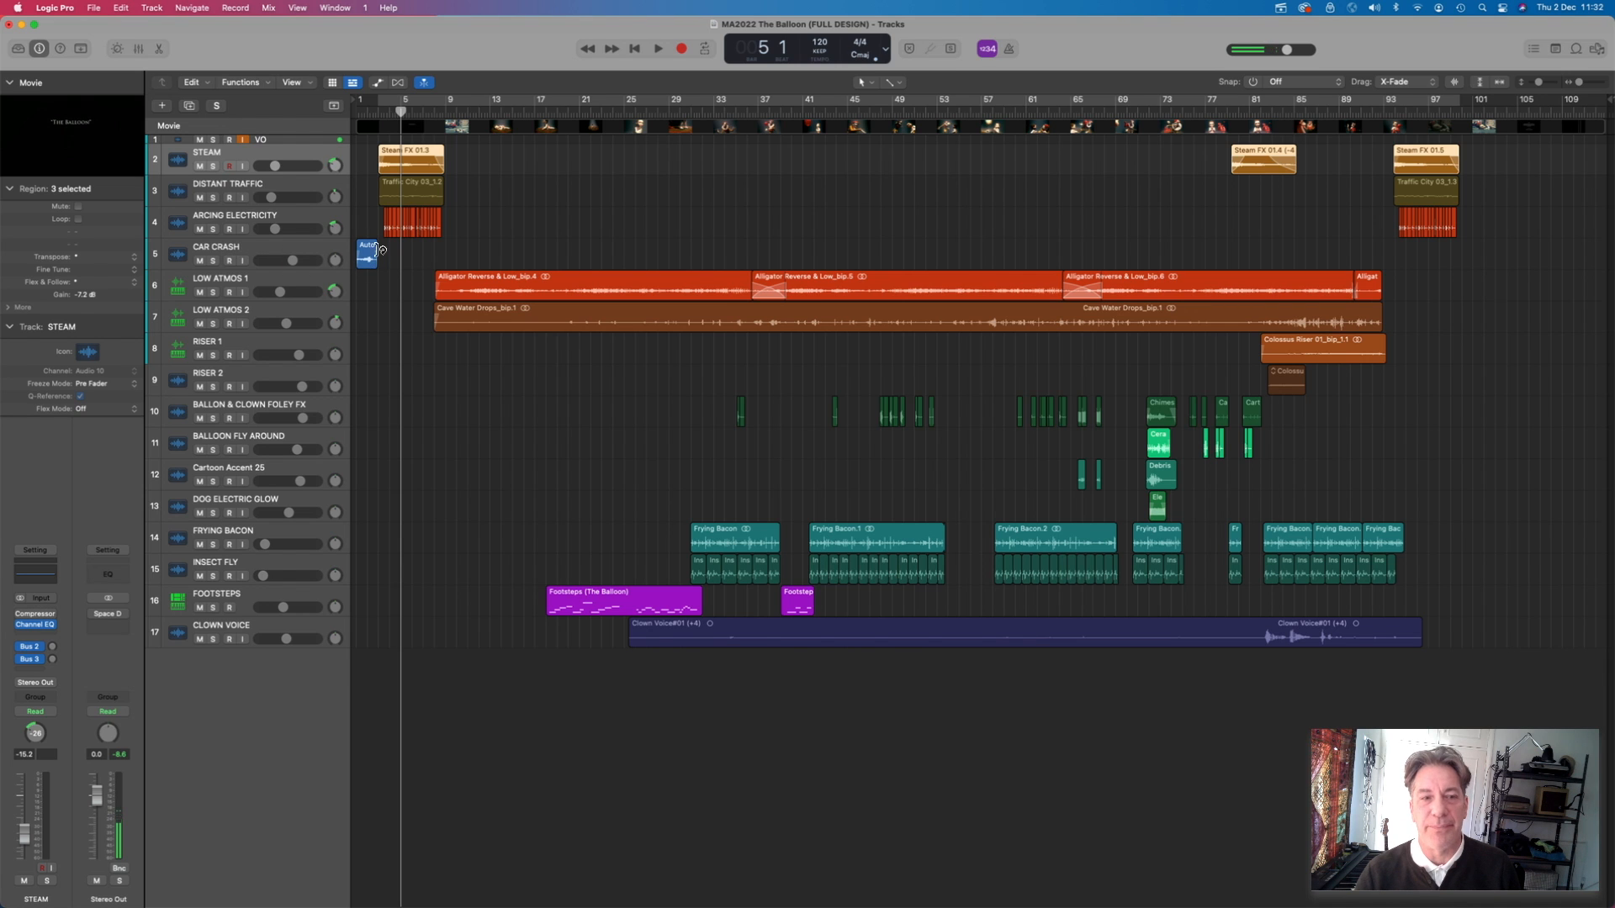
shift+click(294, 250)
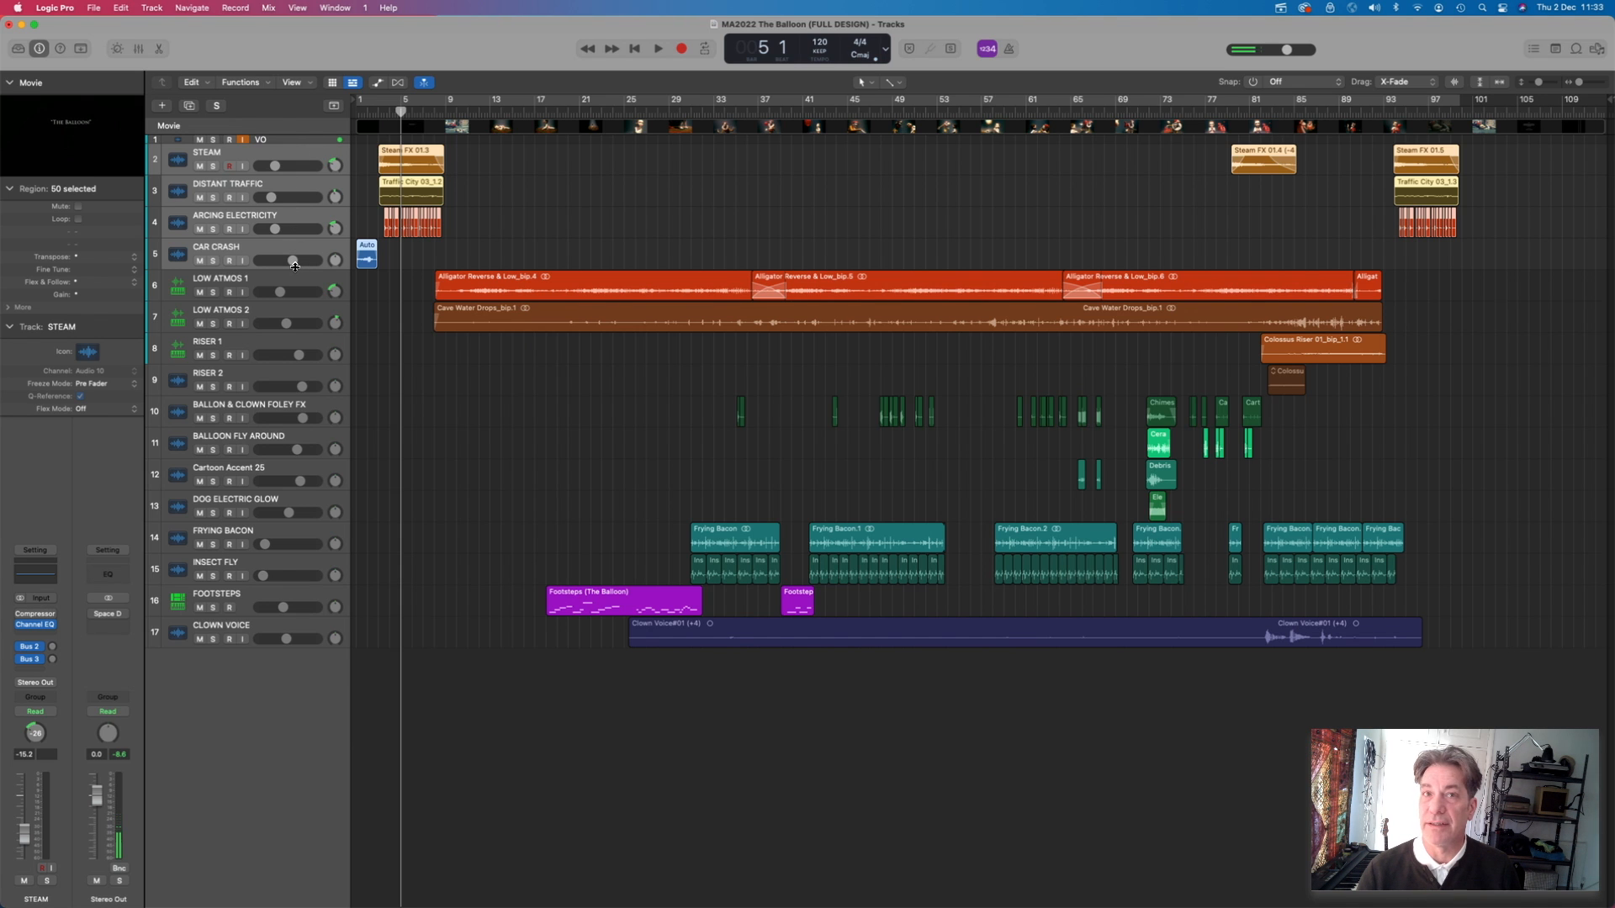
click(152, 9)
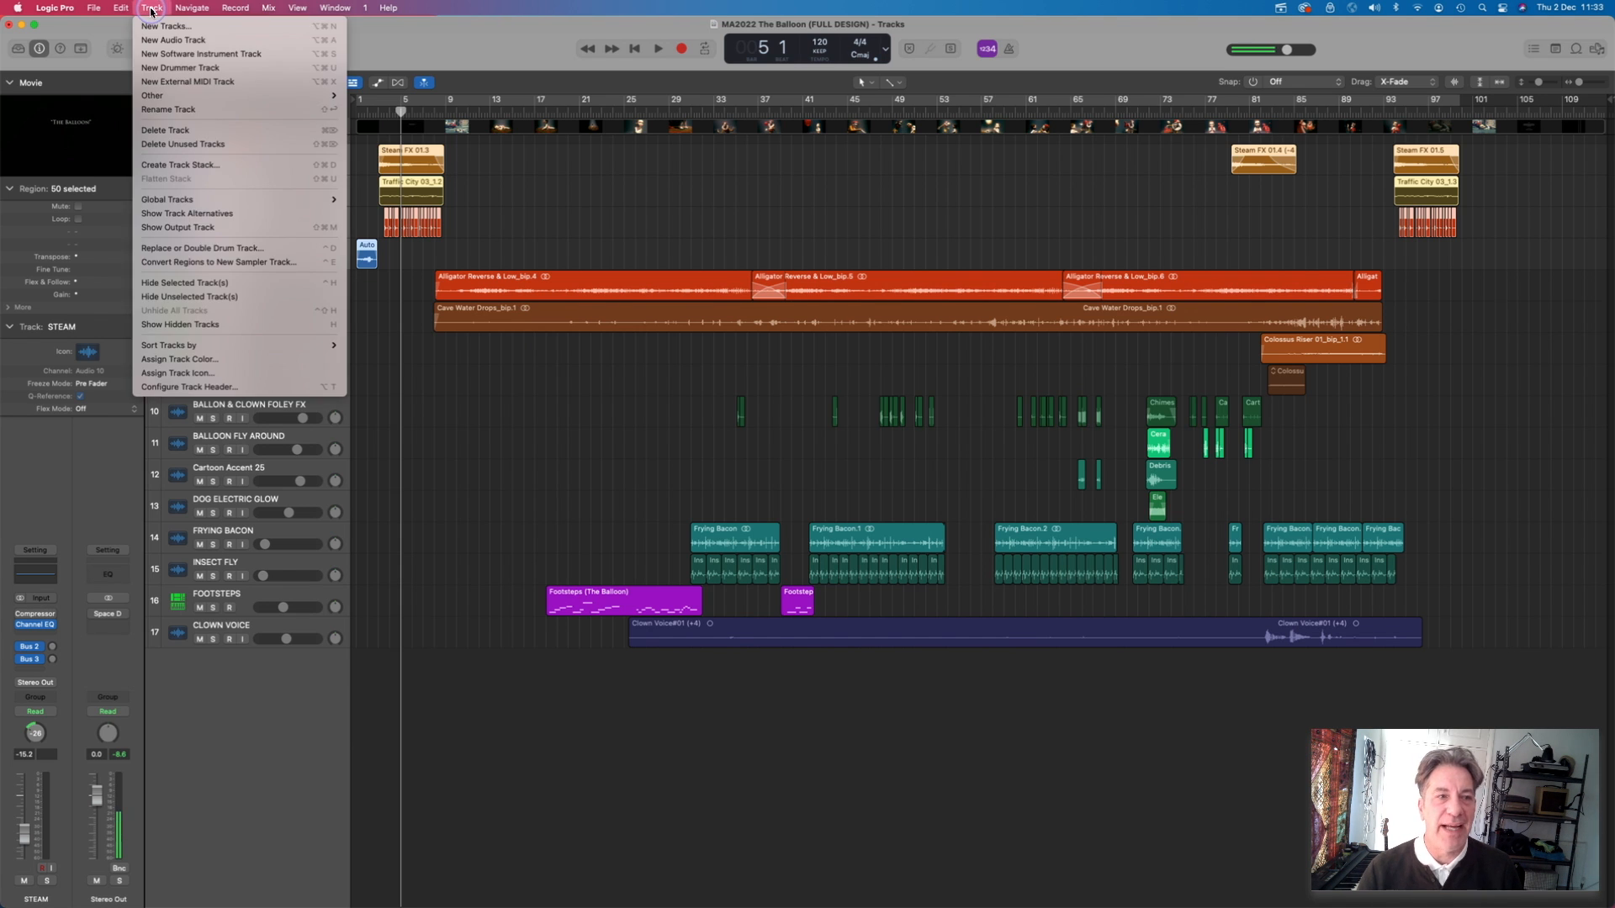
click(208, 164)
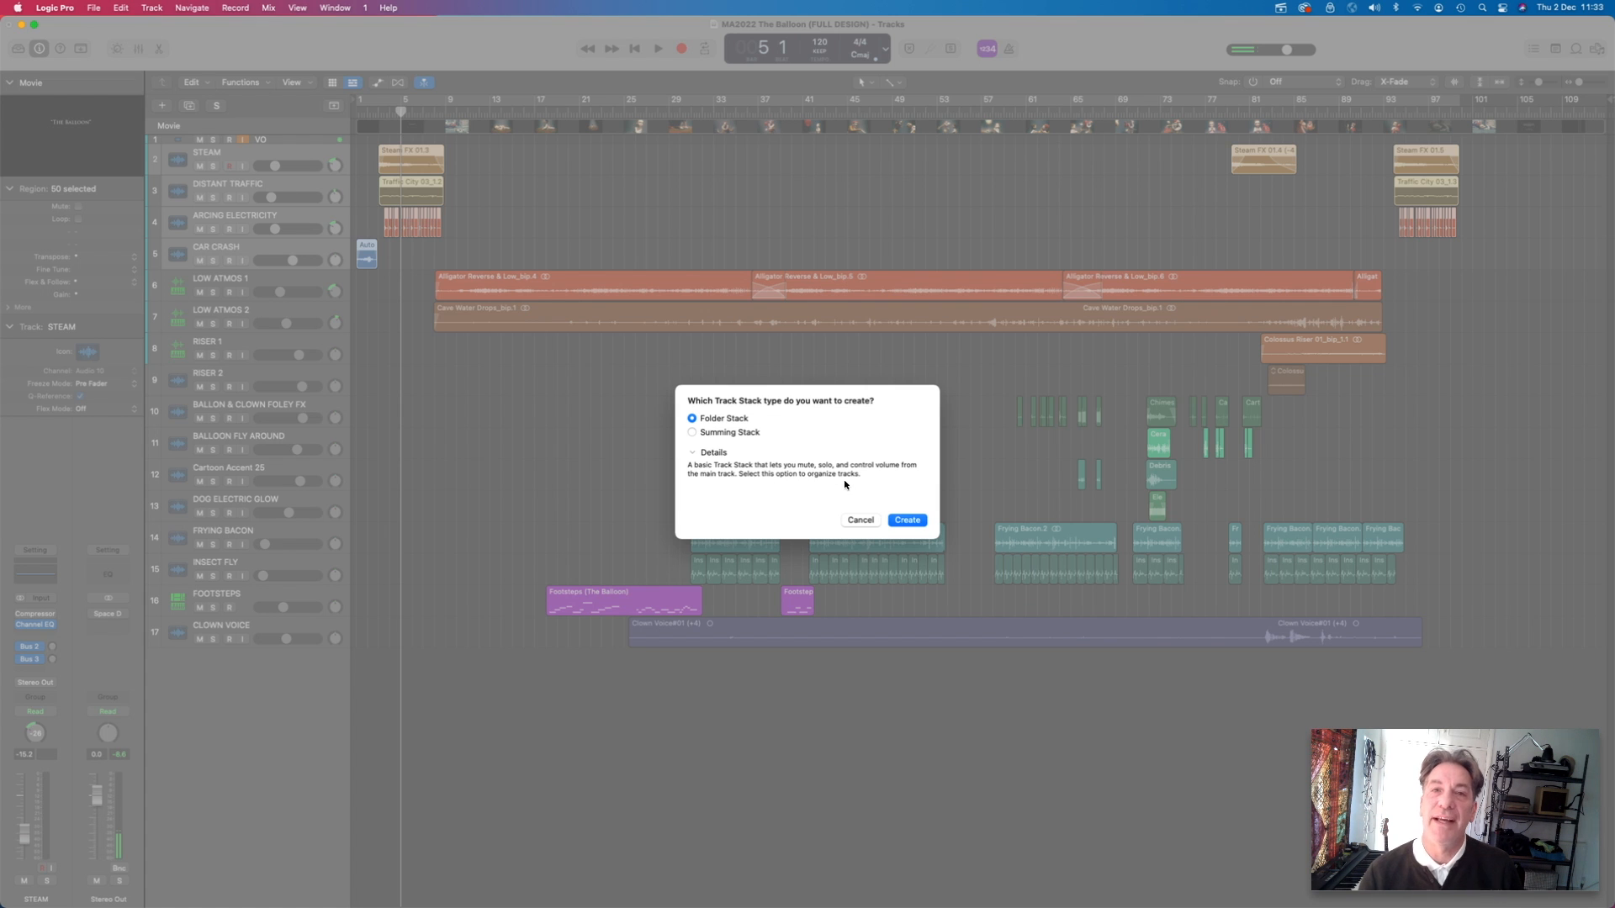
click(694, 434)
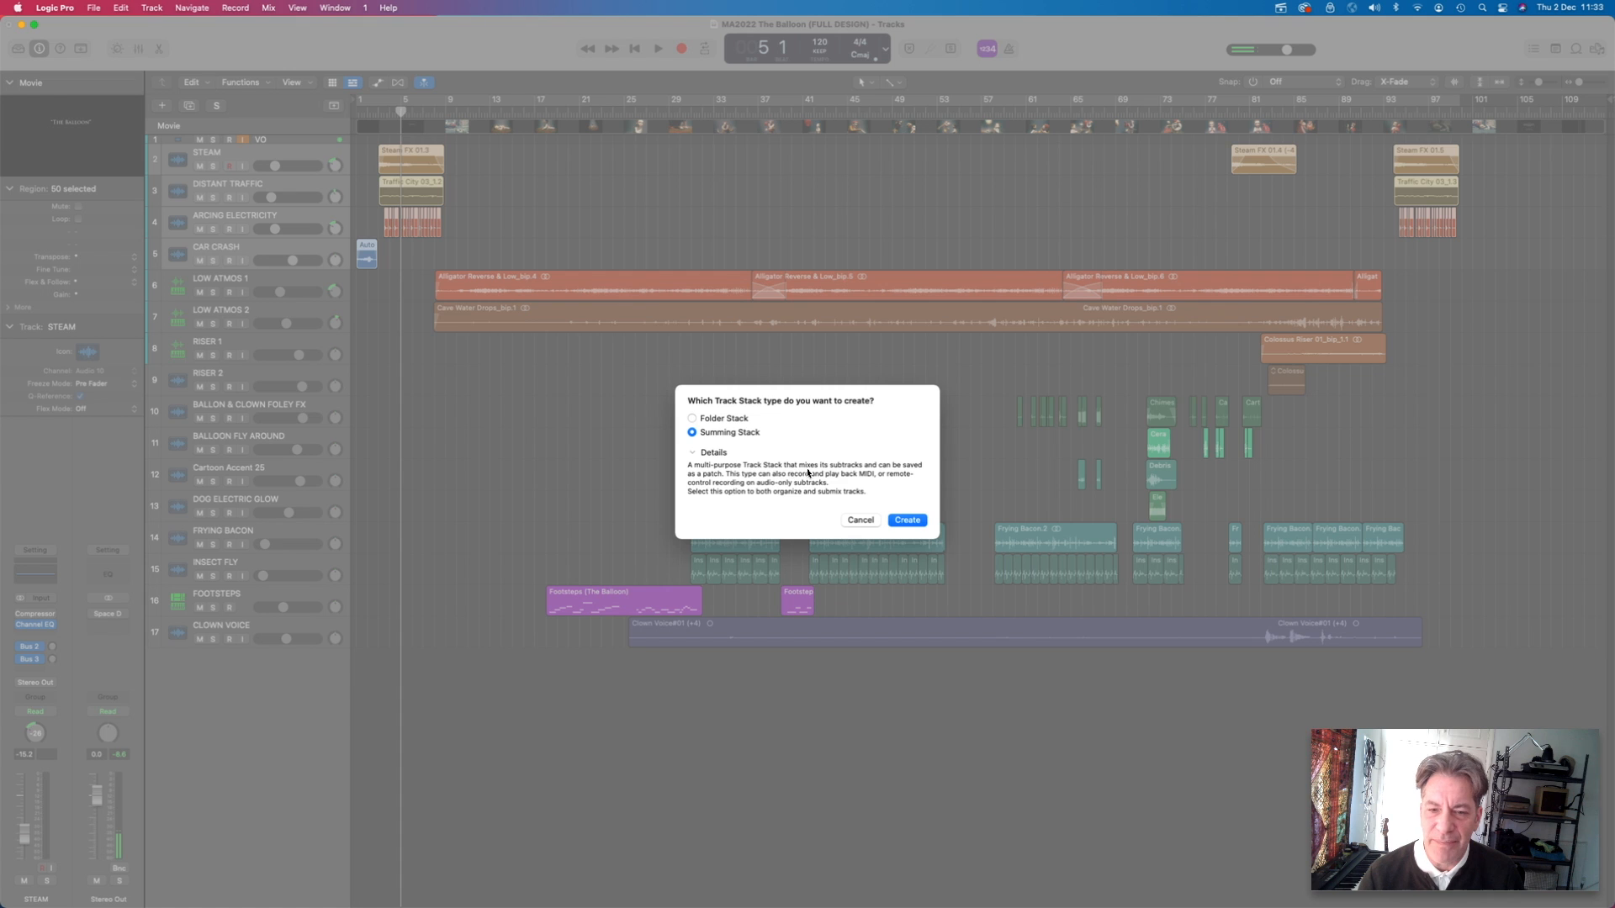
click(692, 419)
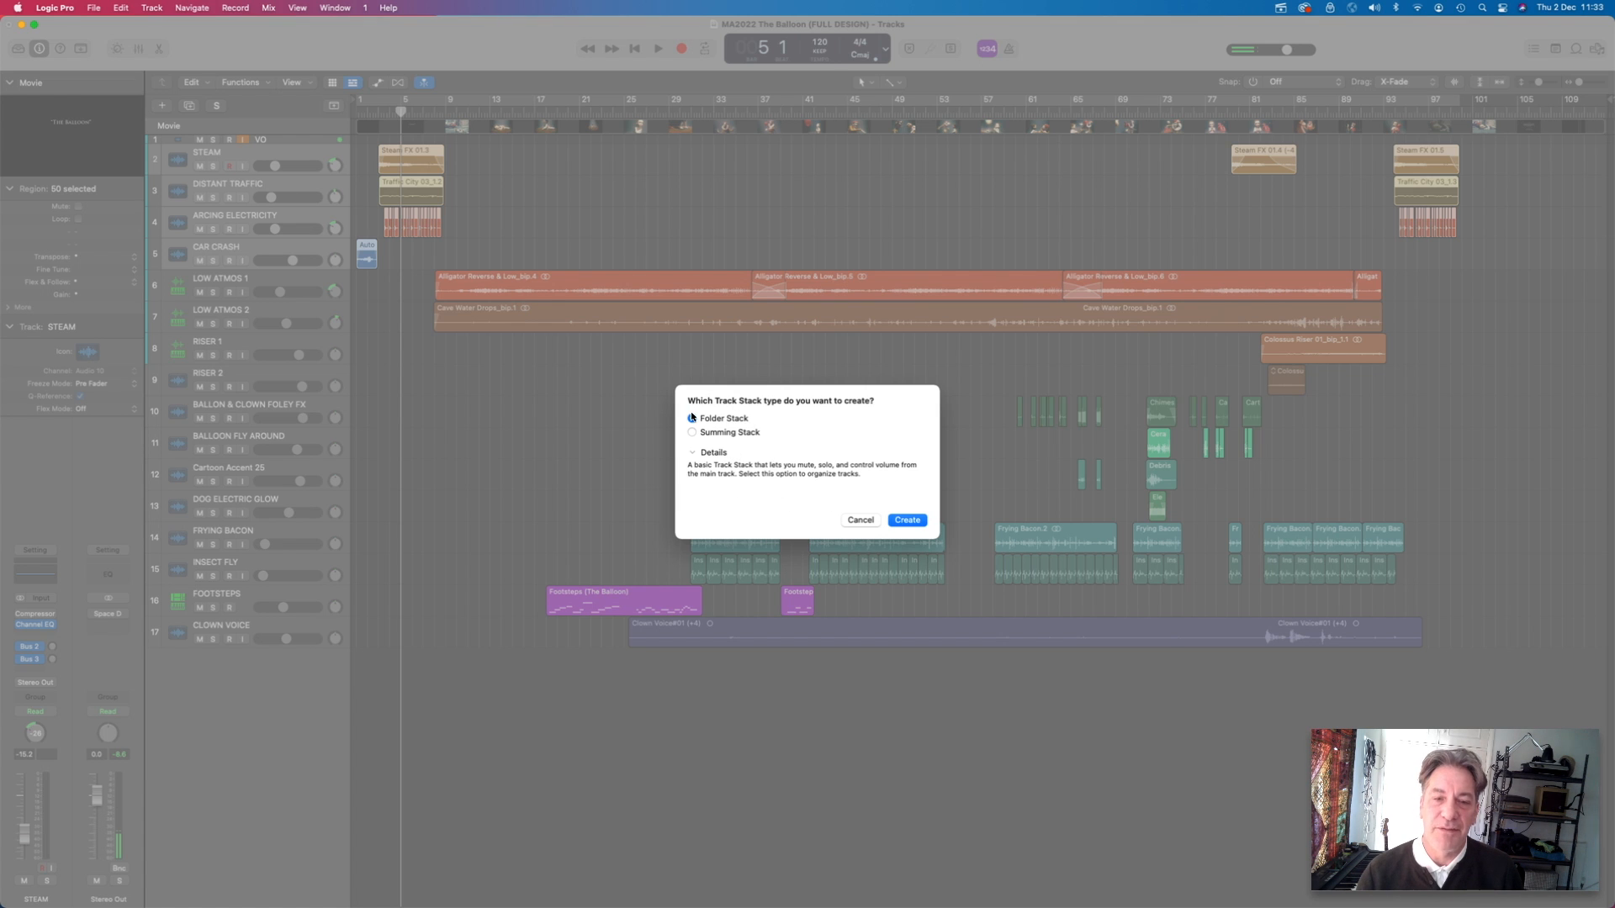
click(904, 520)
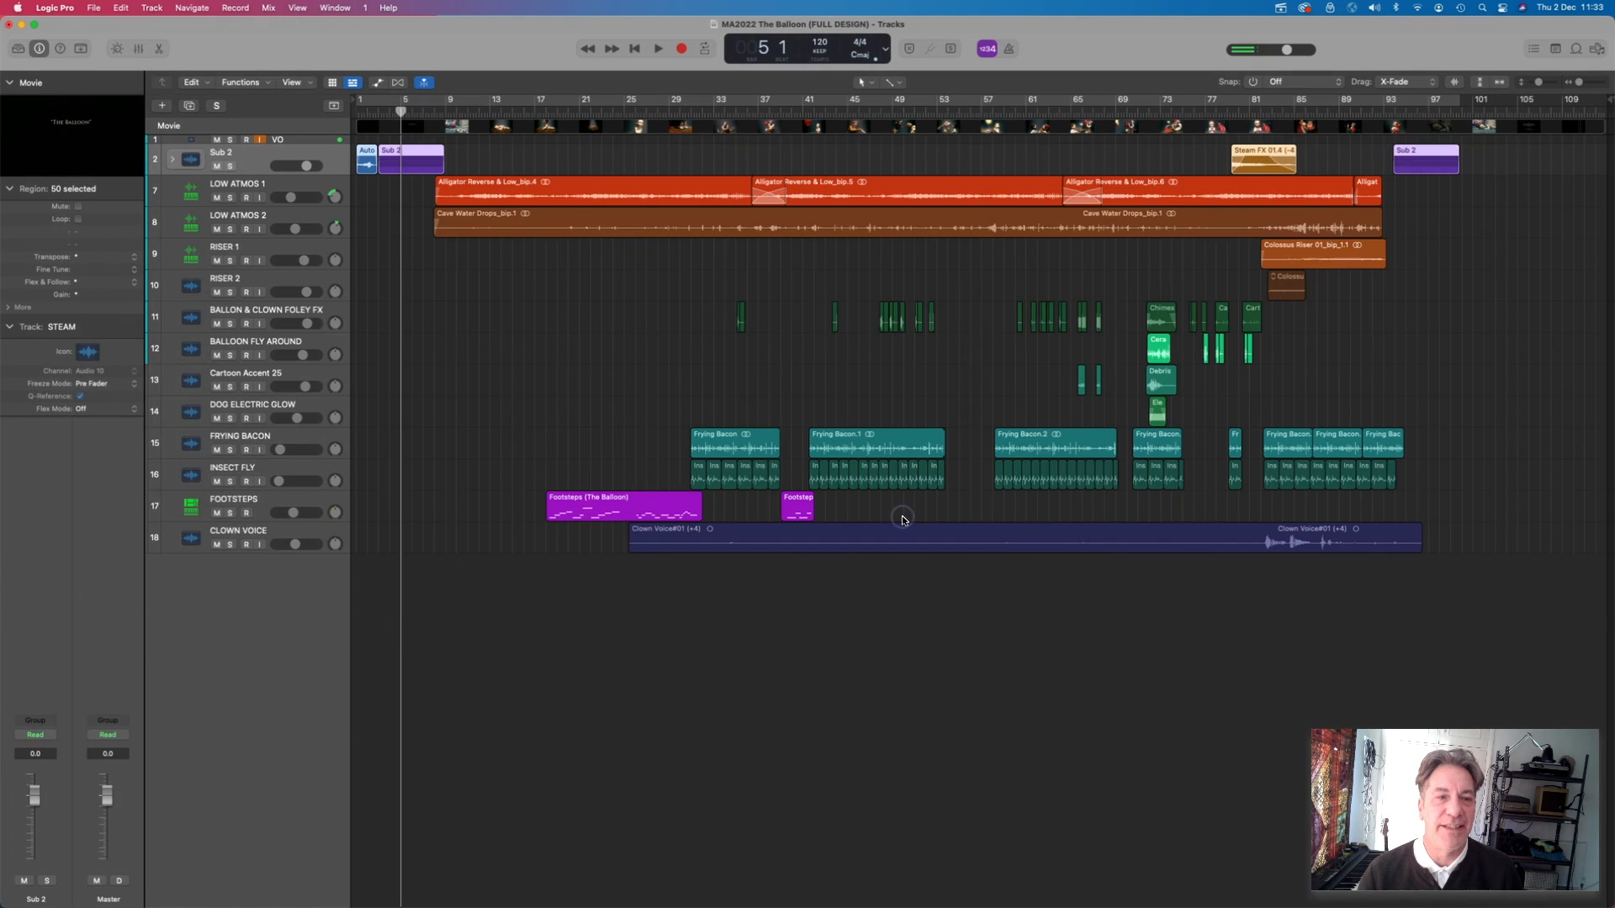
Step: Rename the new folder stack holding the STEAM to CAR CRASH tracks as CAR CRASH SEQ
double_click(219, 154)
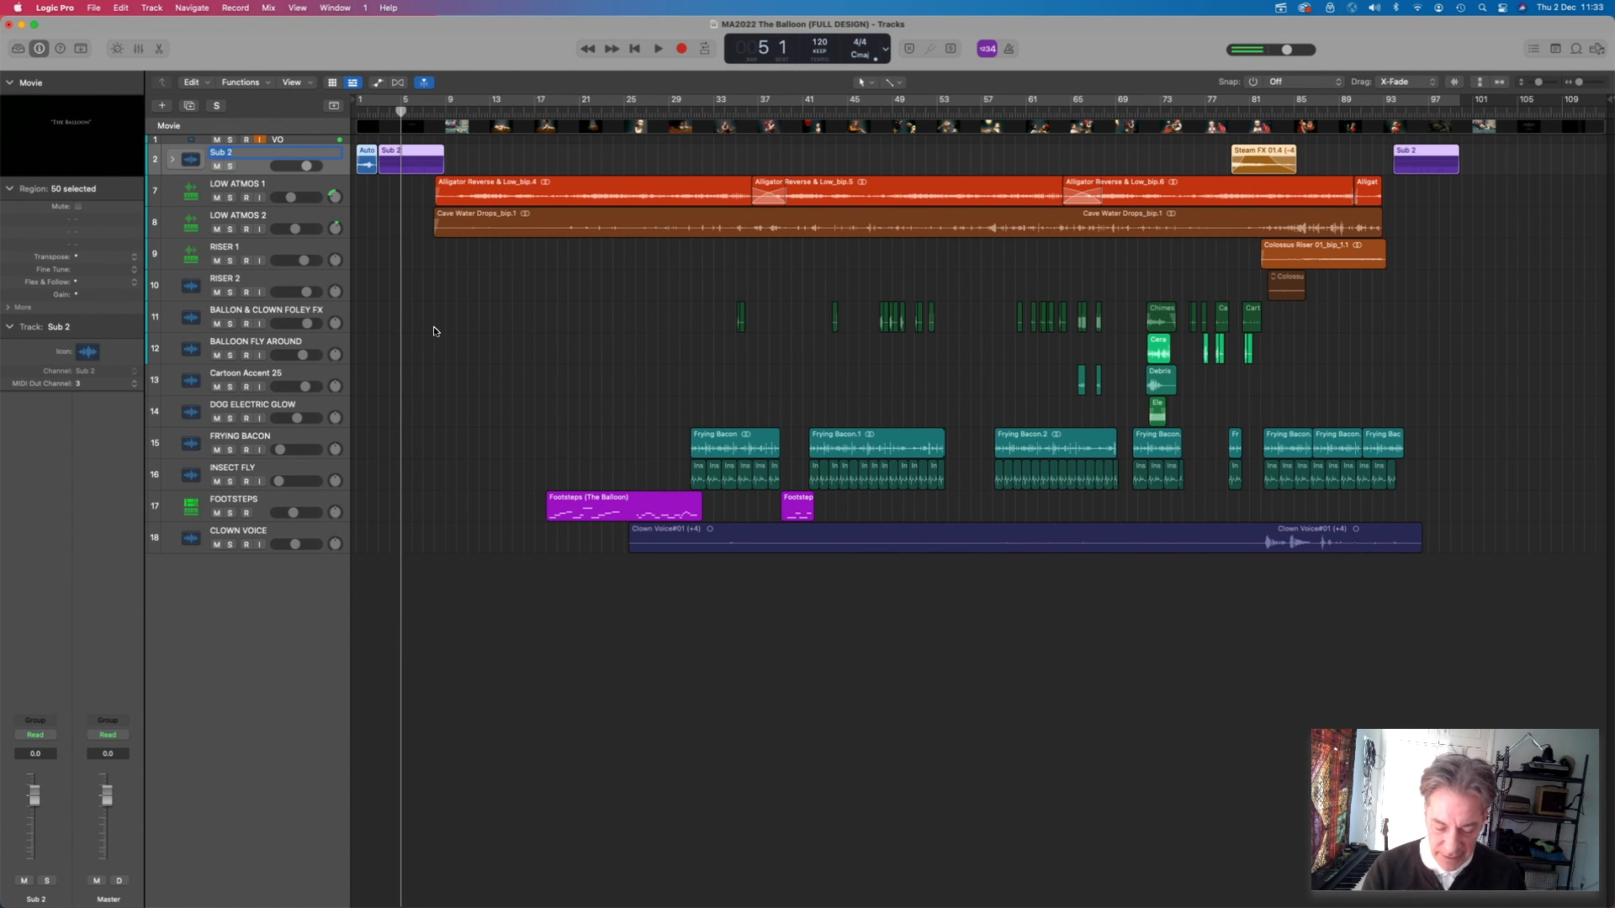
text(CAR)
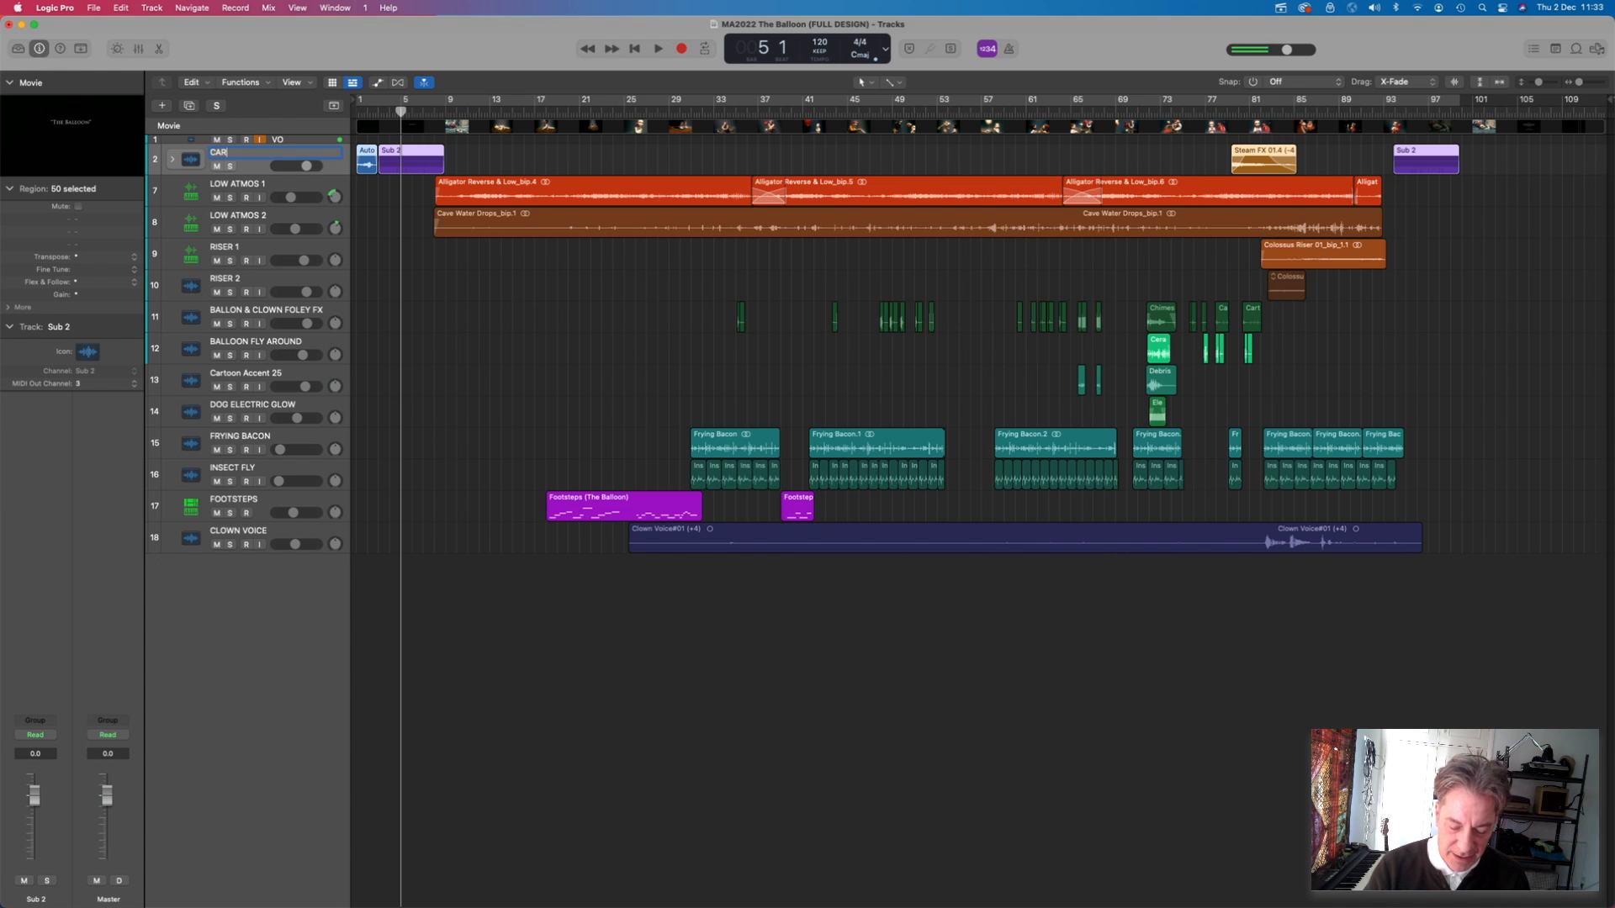
text( CRAS)
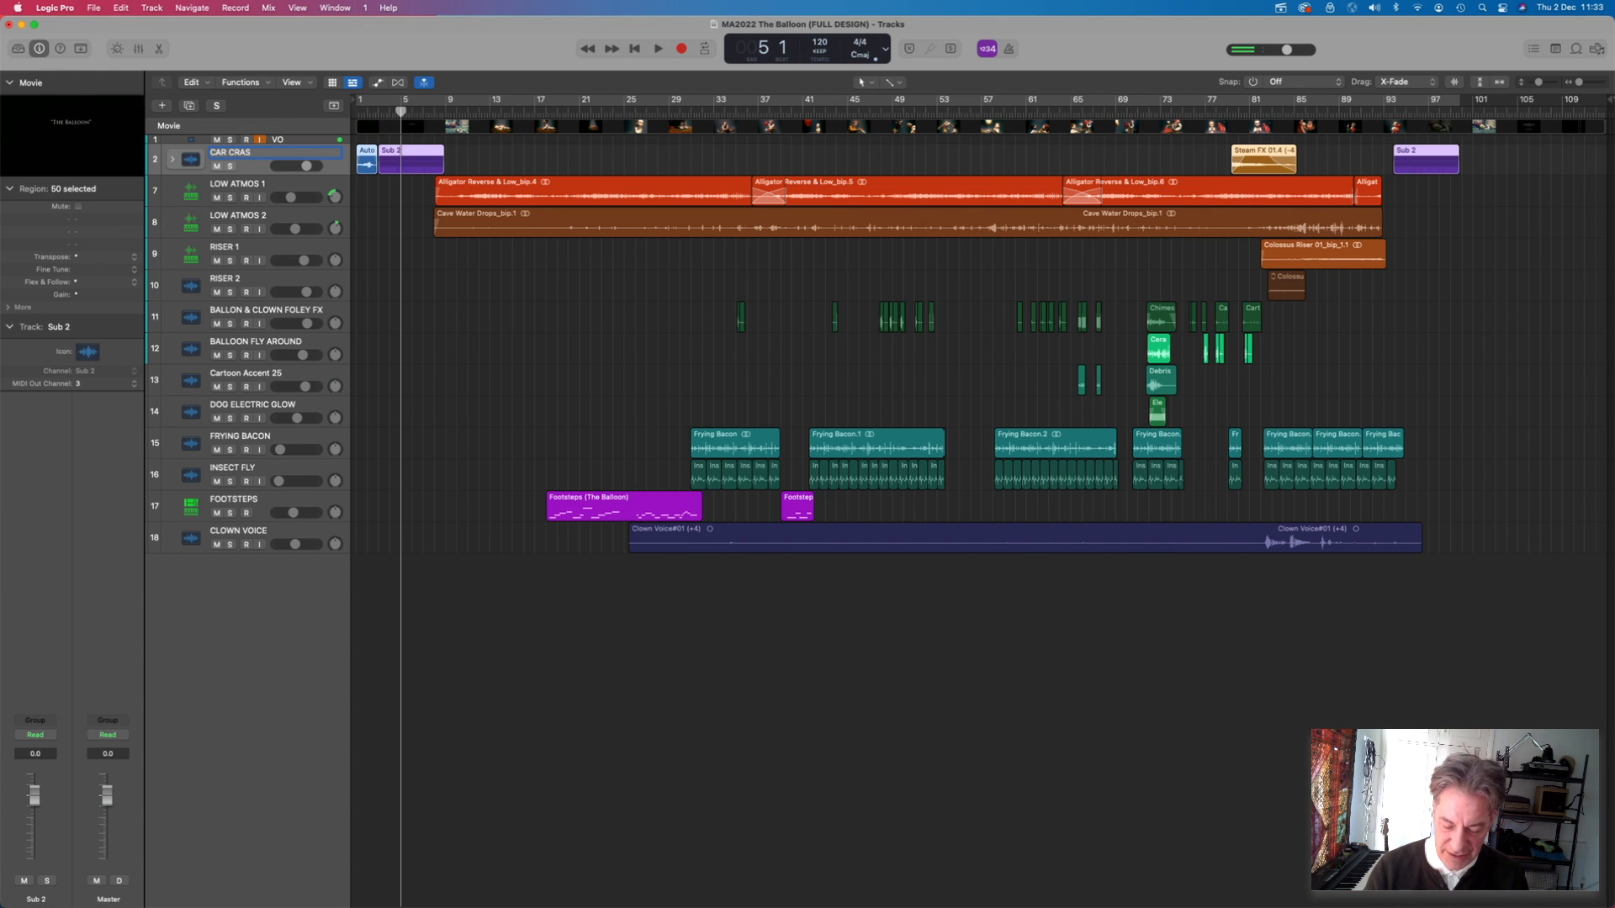
text(H SEQ)
key(Return)
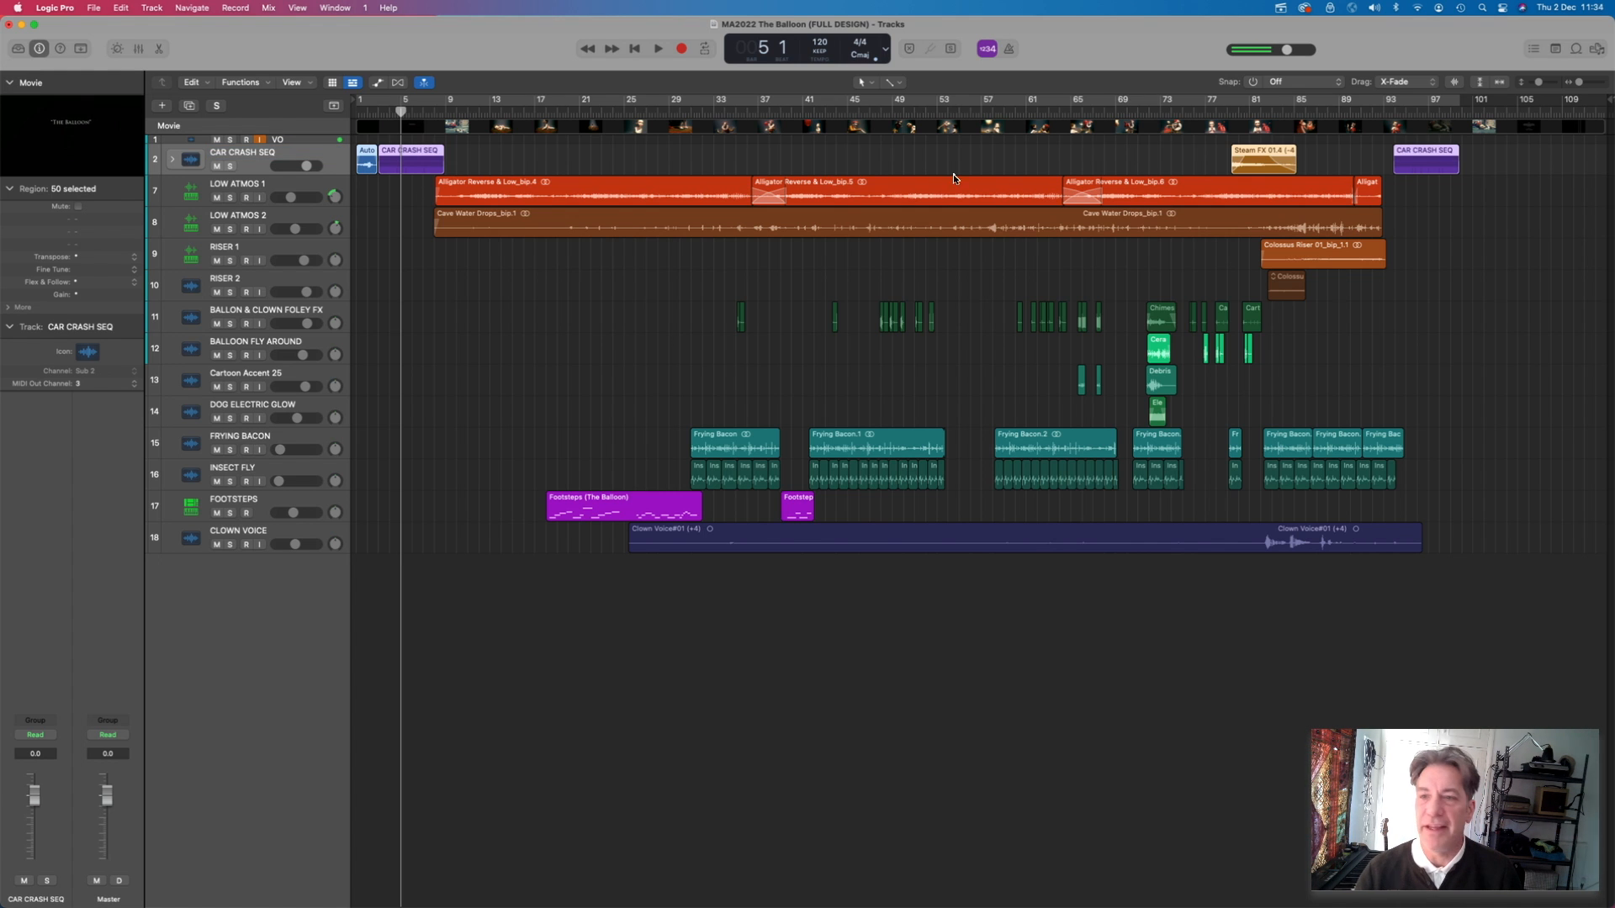
Step: Expand the CAR CRASH SEQ stack to examine its subtracks and main track channel strips, and collapse it again
click(174, 162)
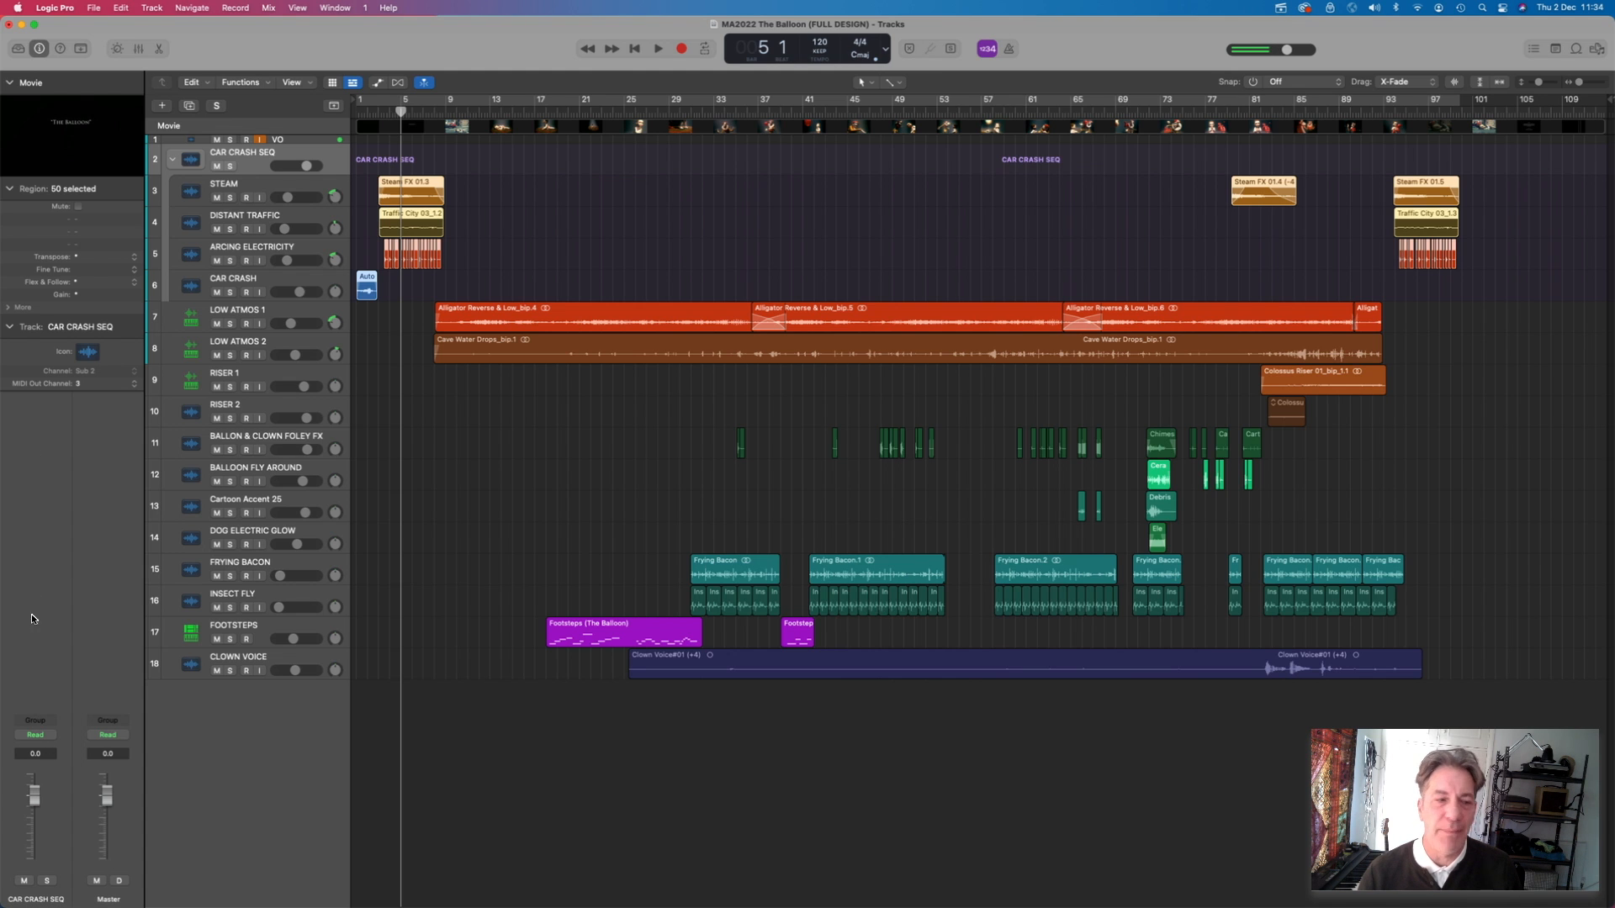
click(273, 187)
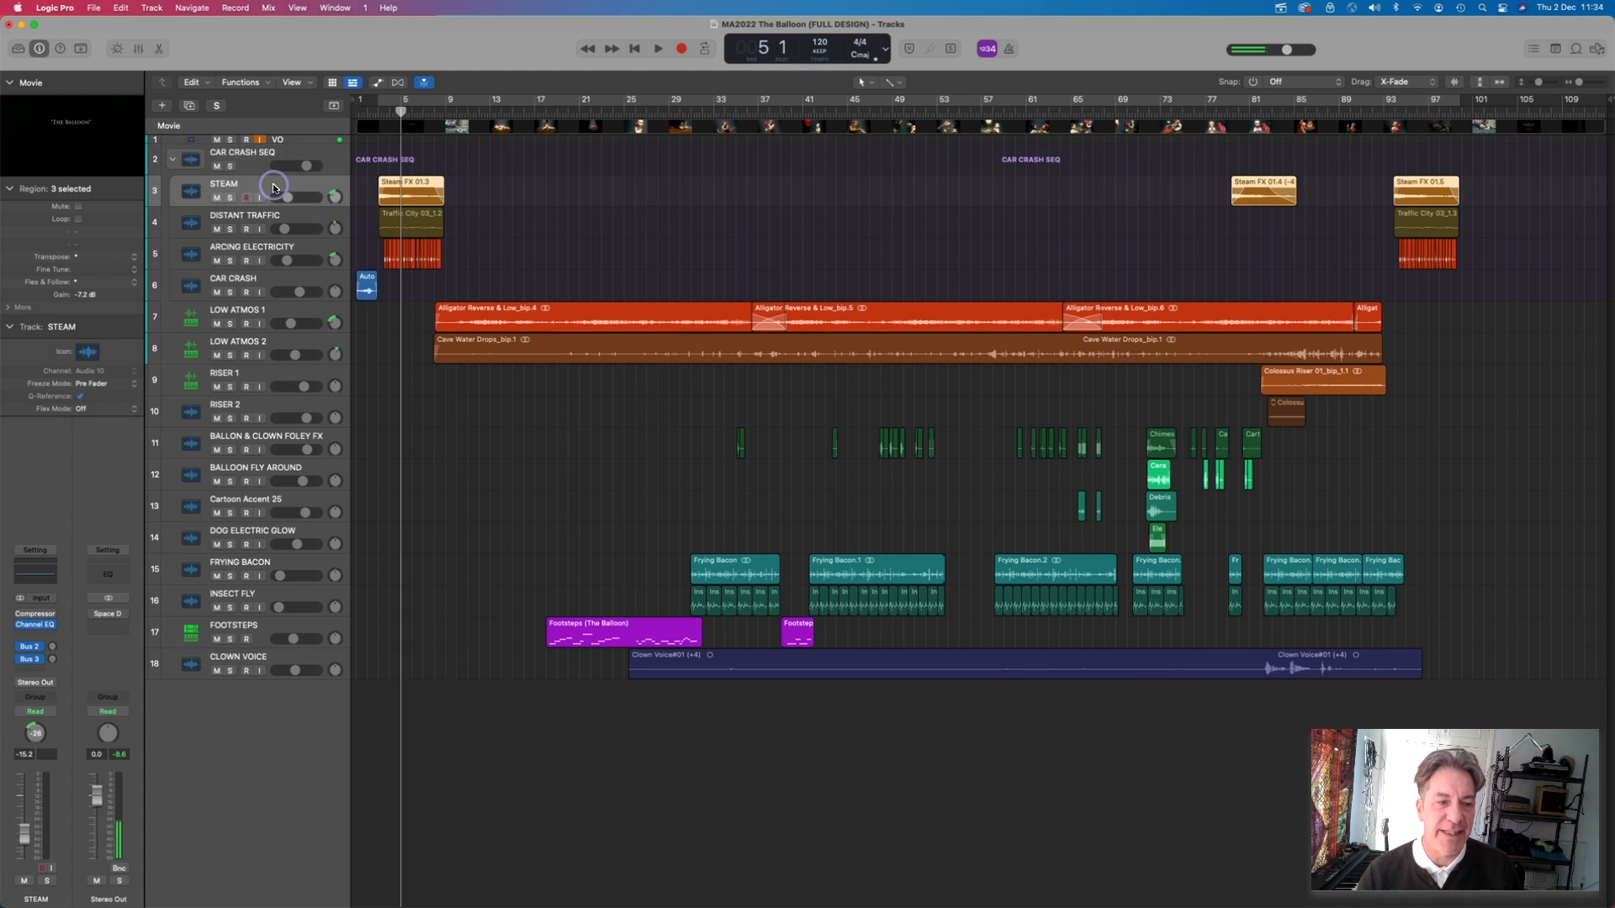
click(270, 217)
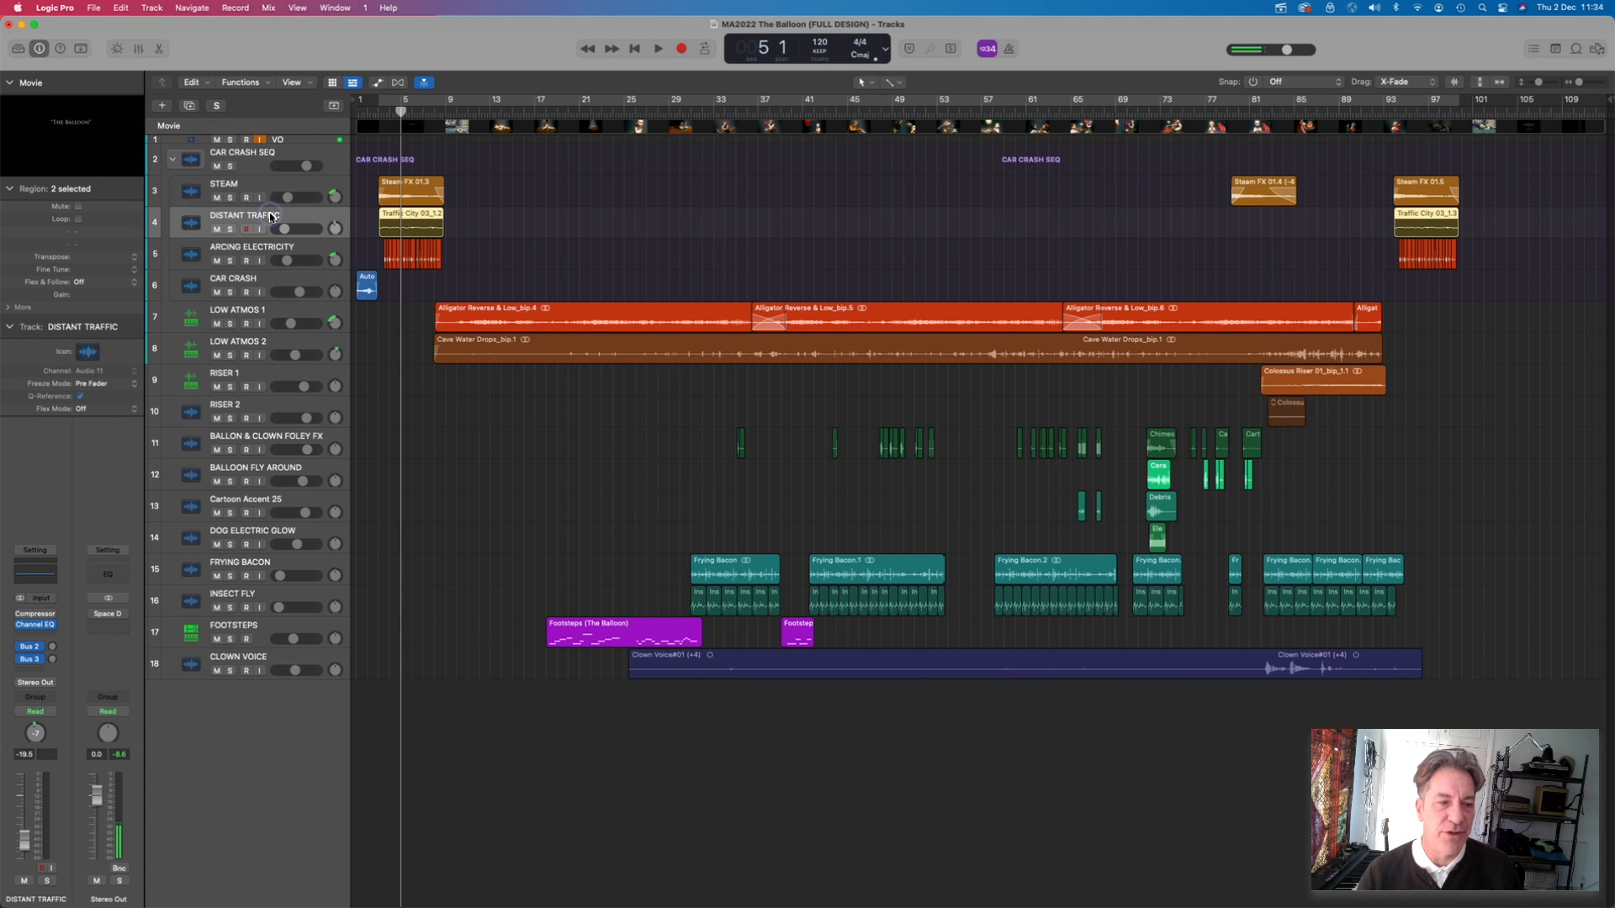
click(264, 156)
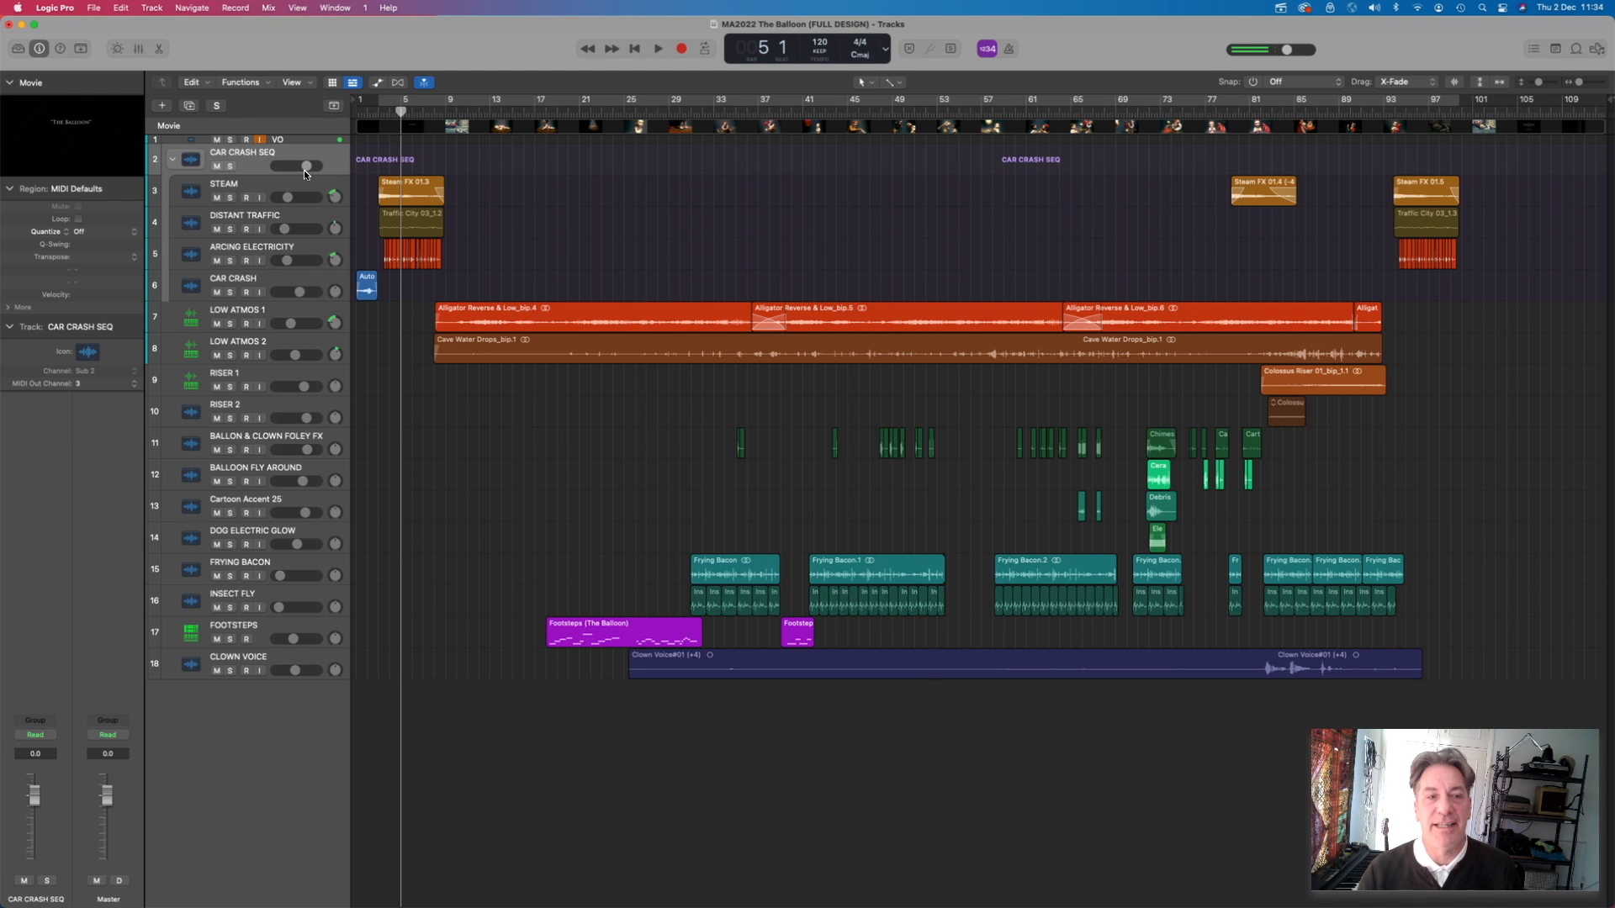
click(174, 161)
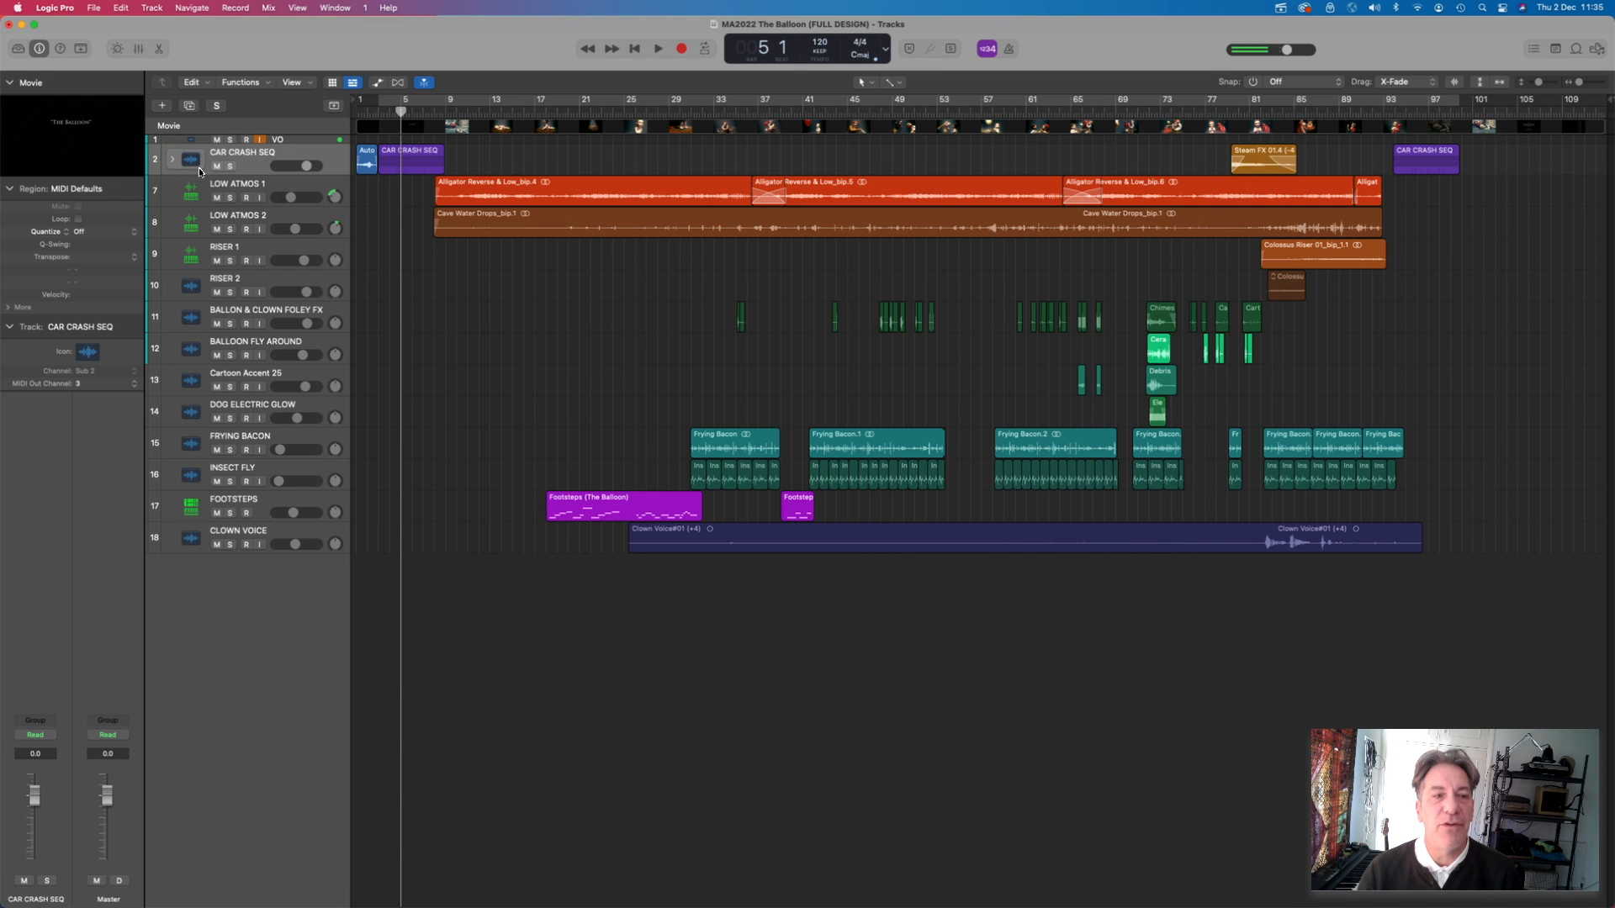
click(172, 159)
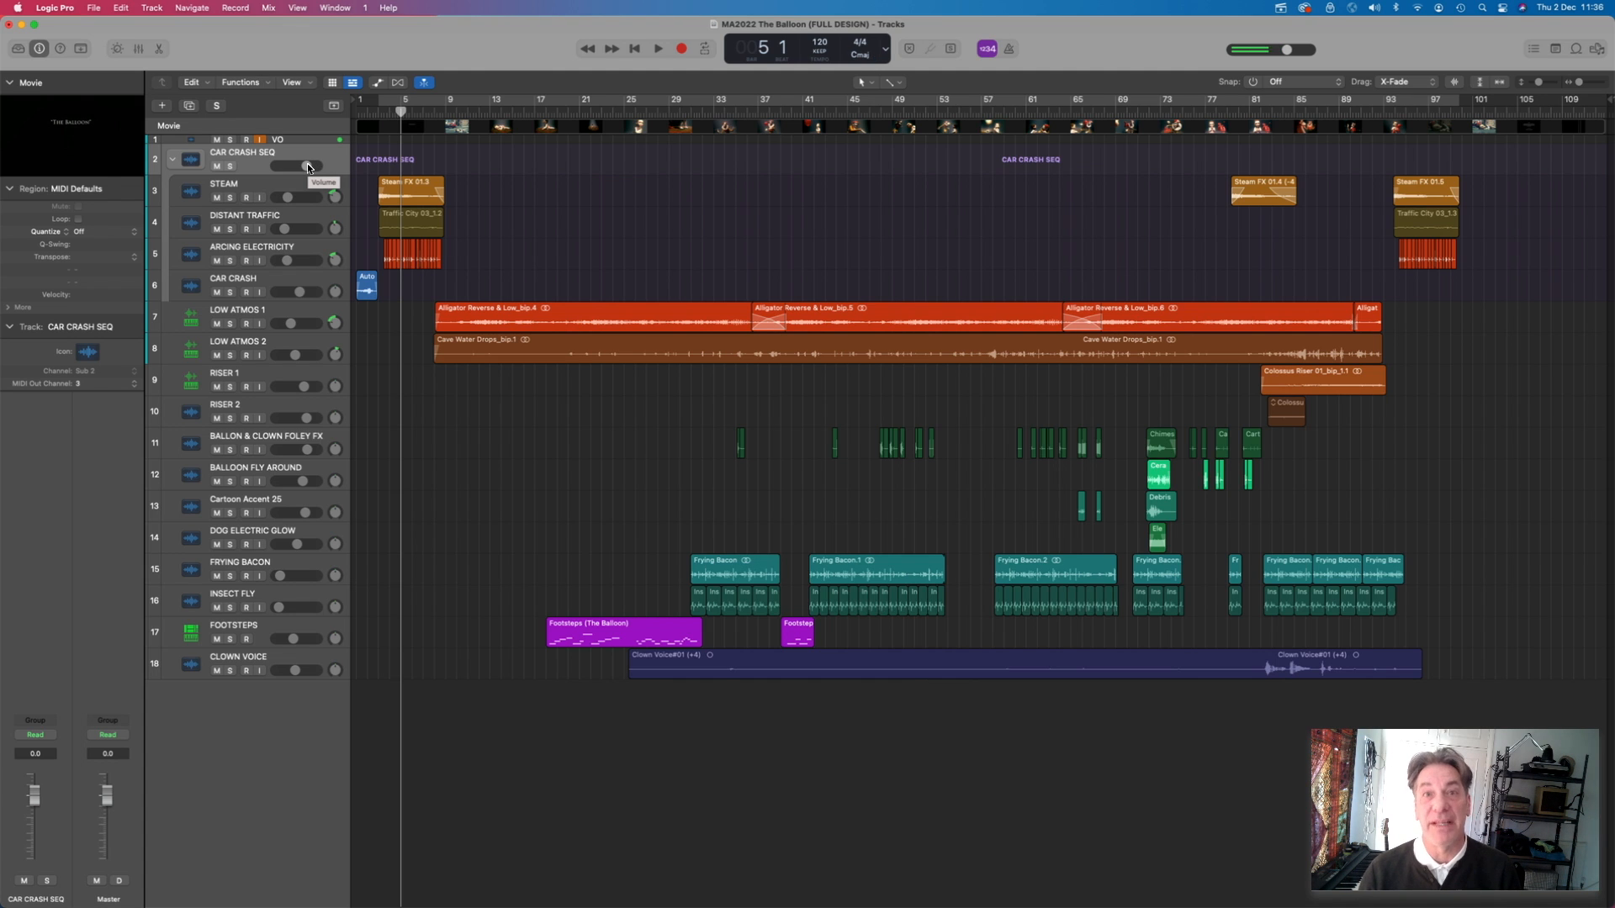
click(172, 159)
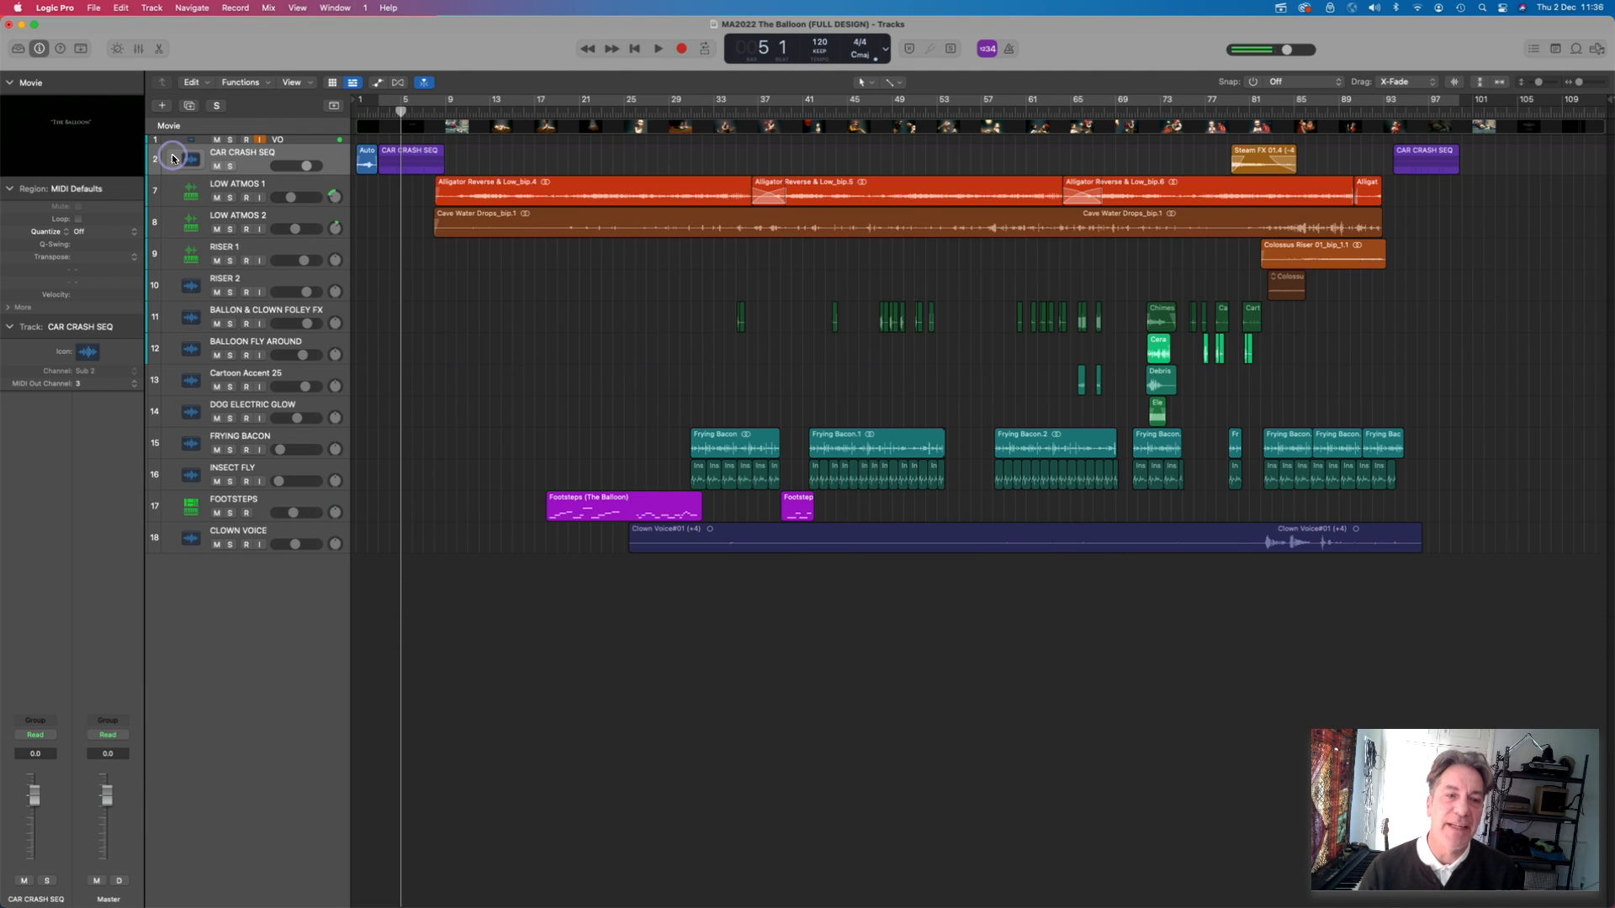
Step: Group the LOW ATMOS 1, LOW ATMOS 2, RISER 1 and RISER 2 tracks into a Folder Stack
click(276, 189)
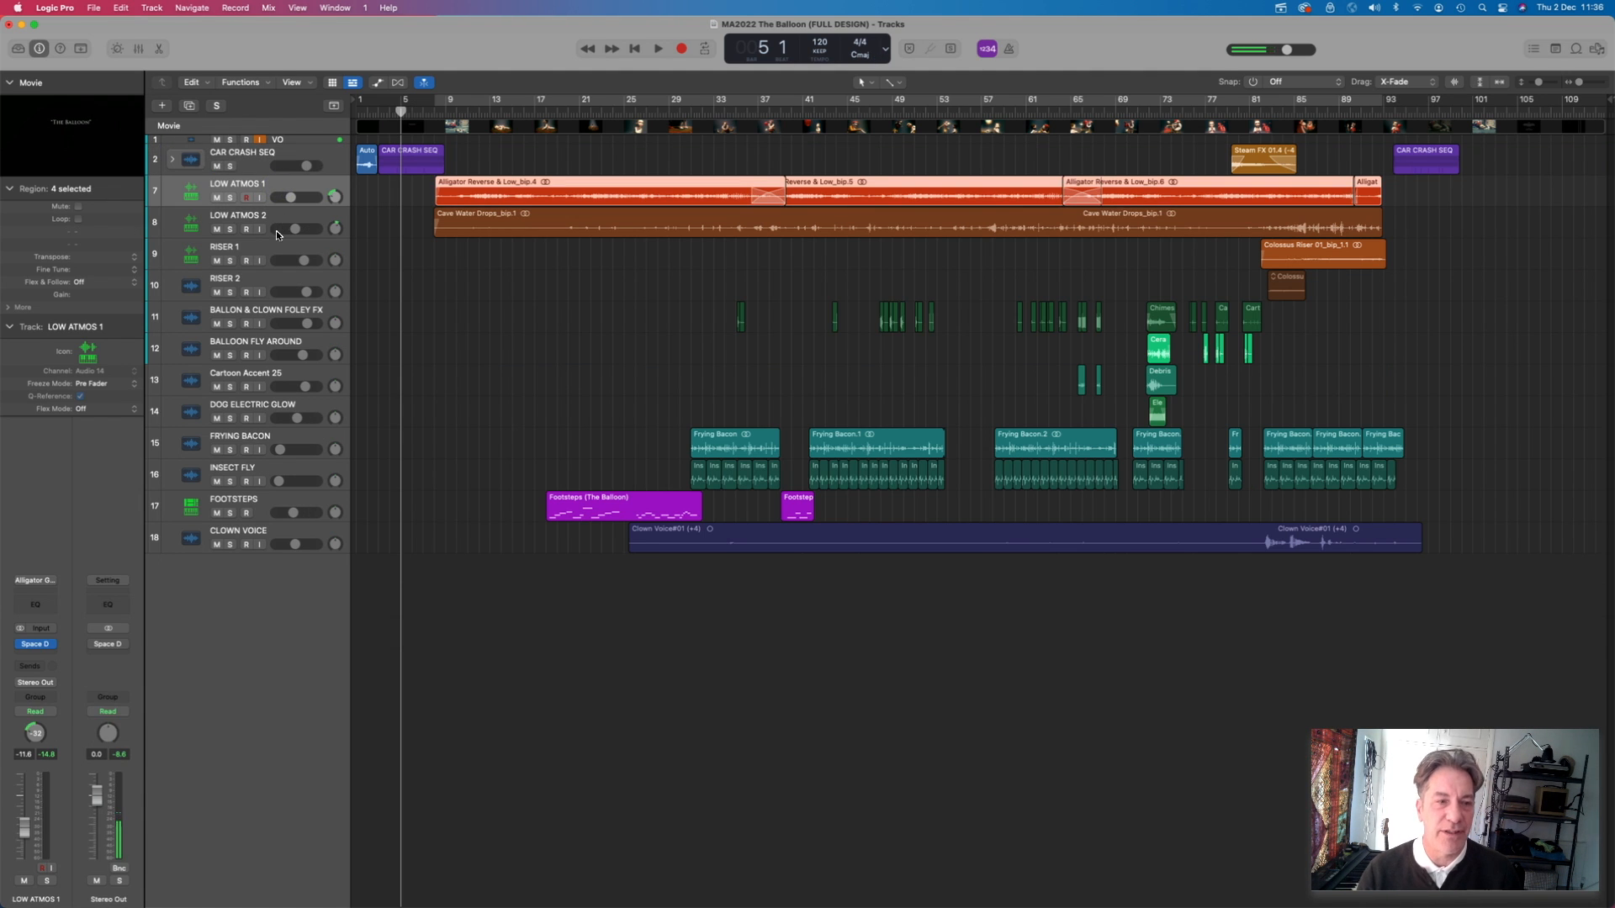
shift+click(280, 282)
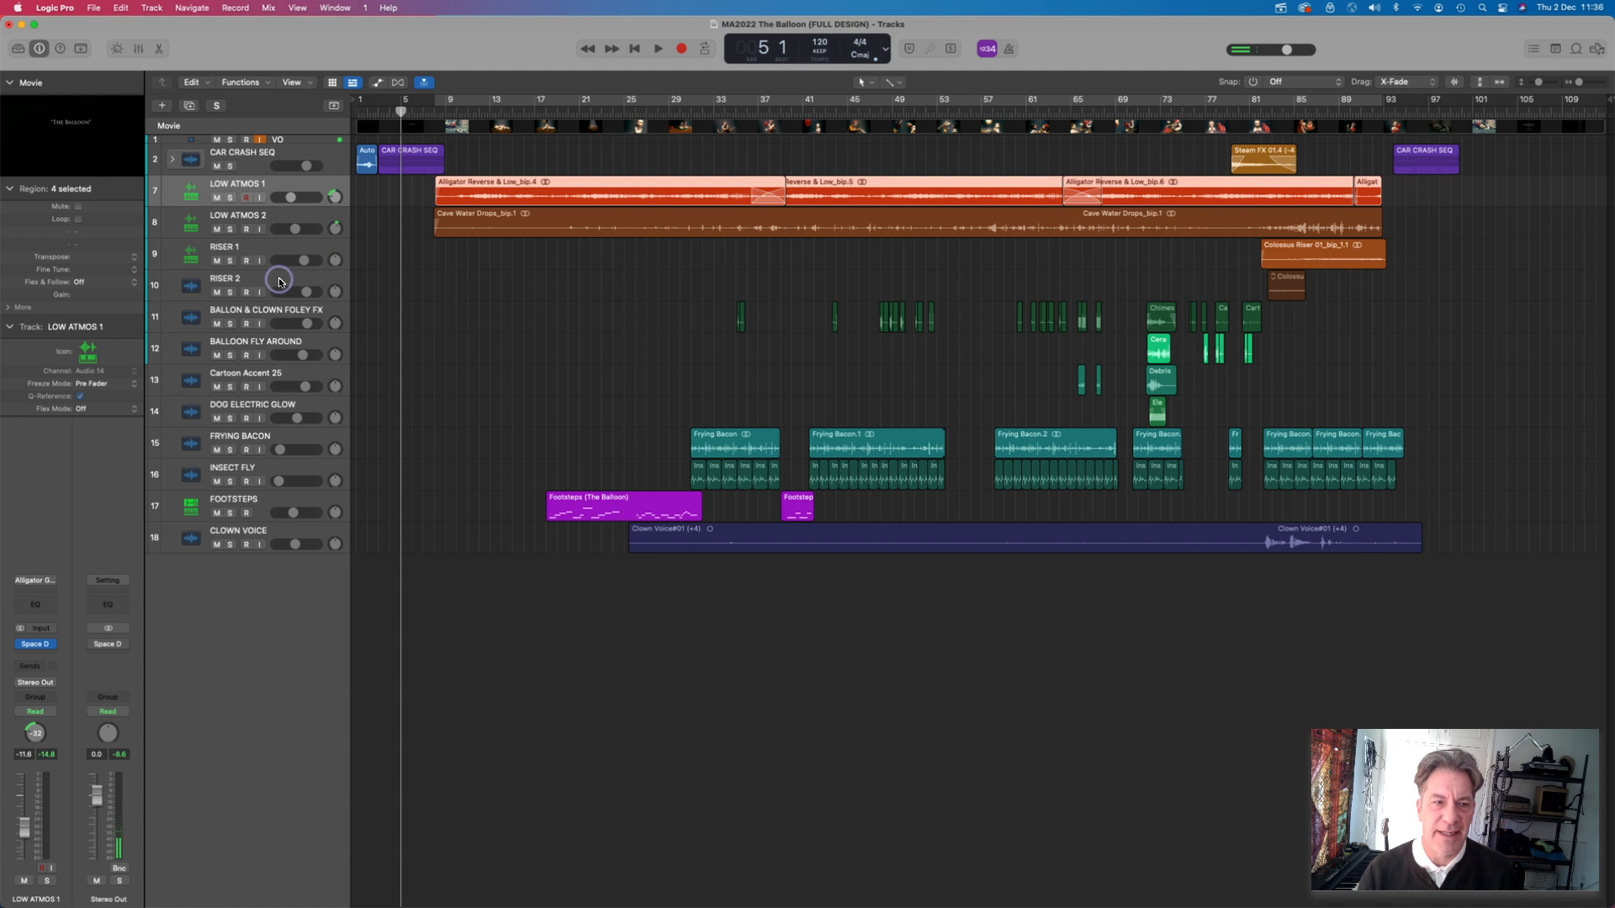
super+click(281, 282)
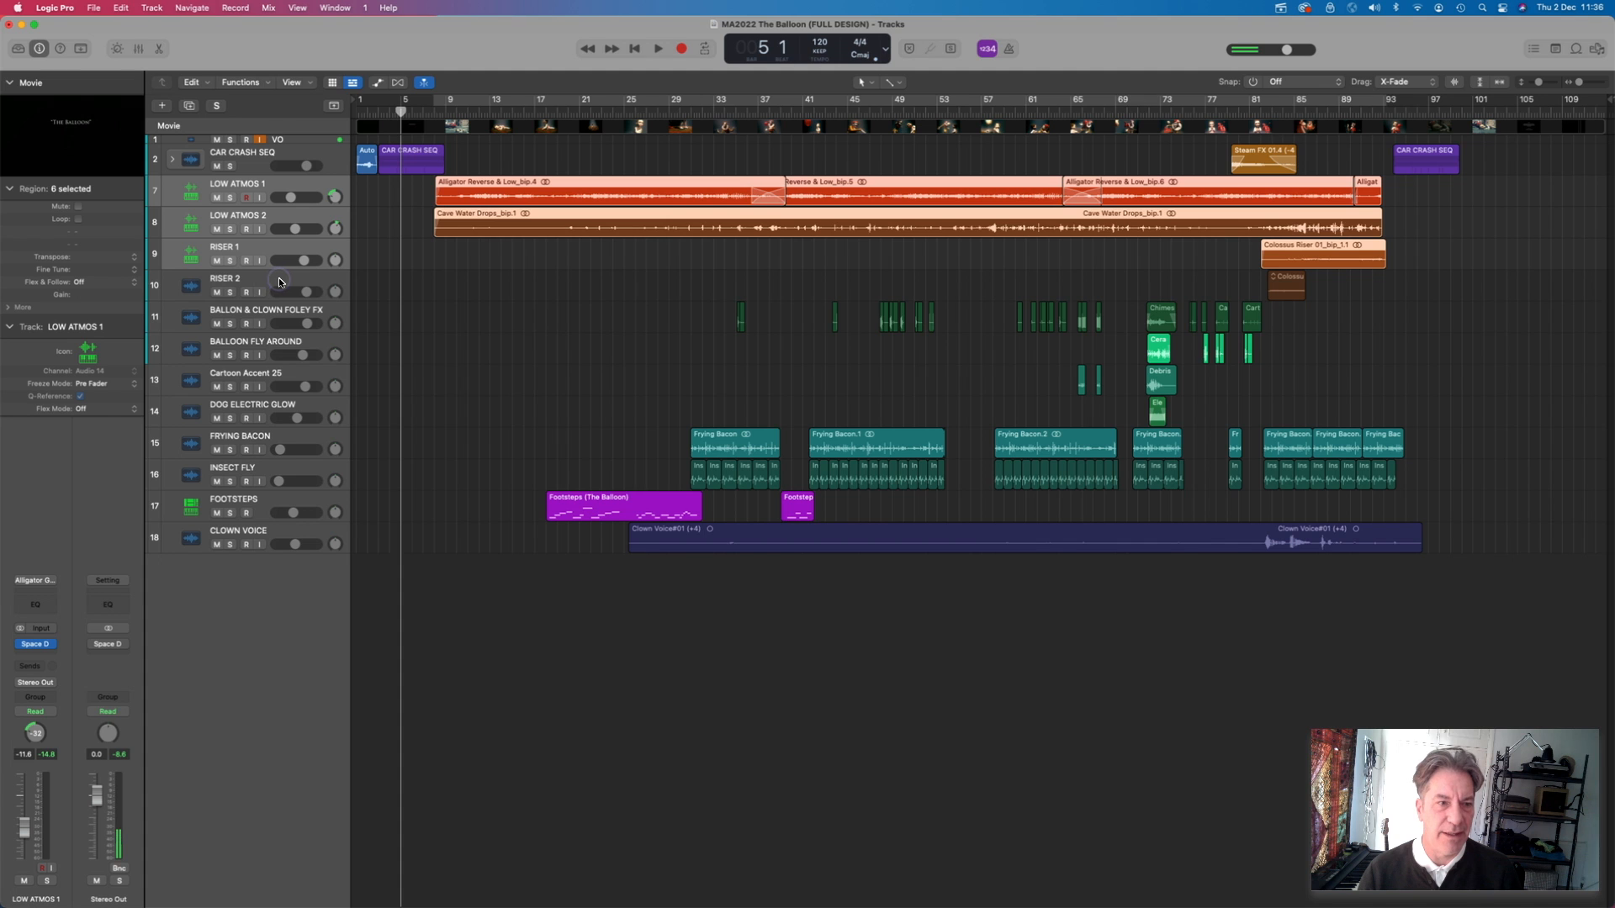
super+click(280, 282)
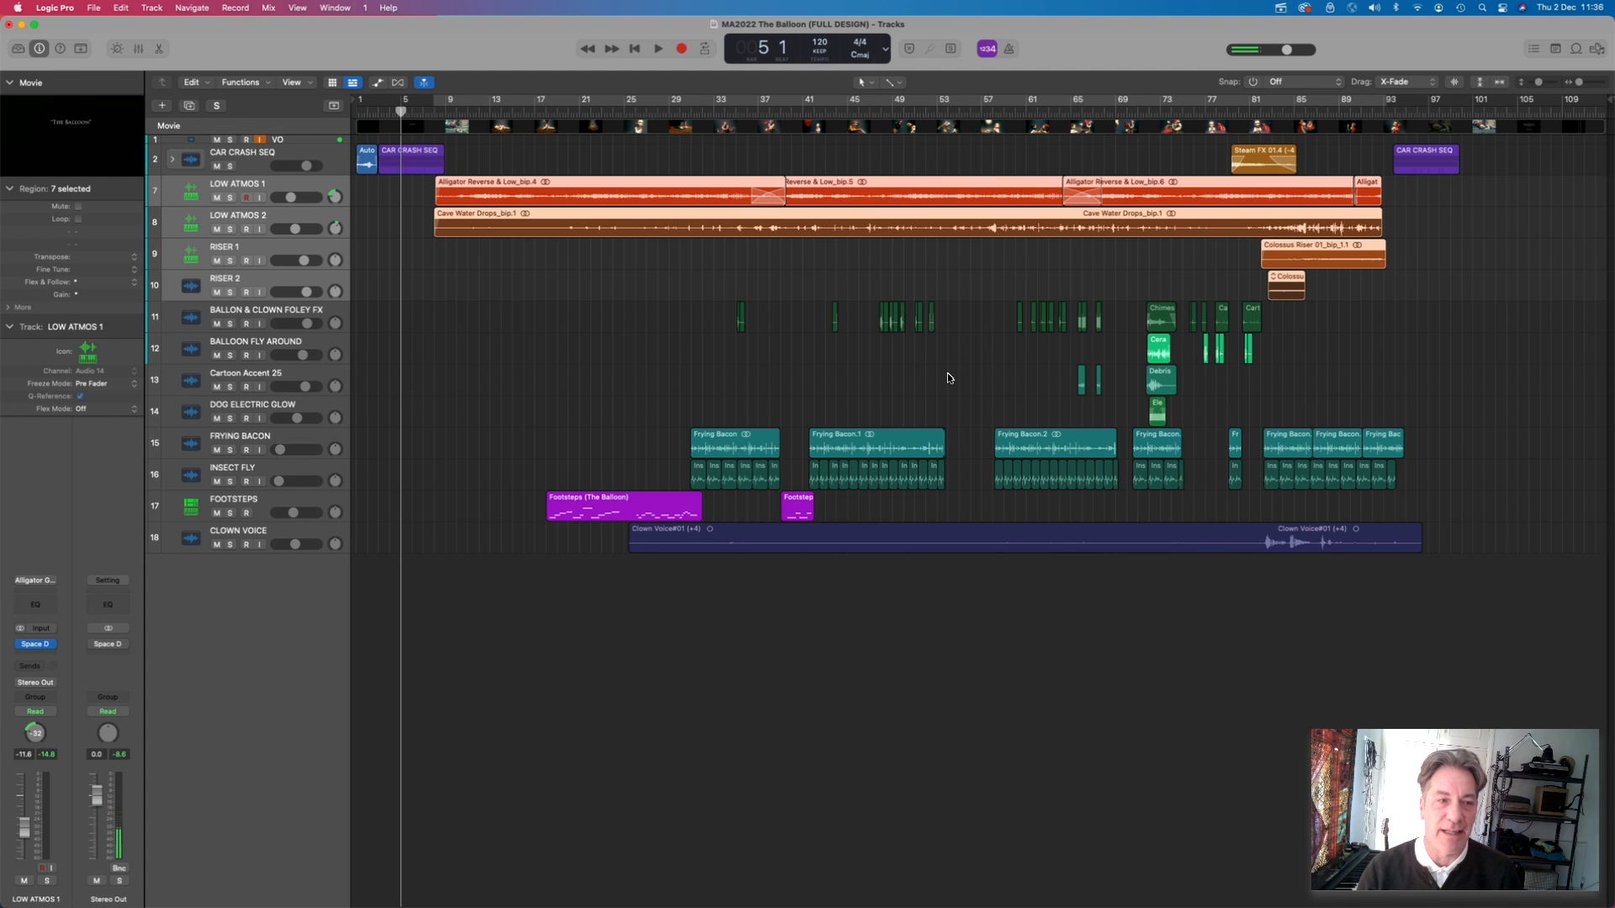
click(151, 7)
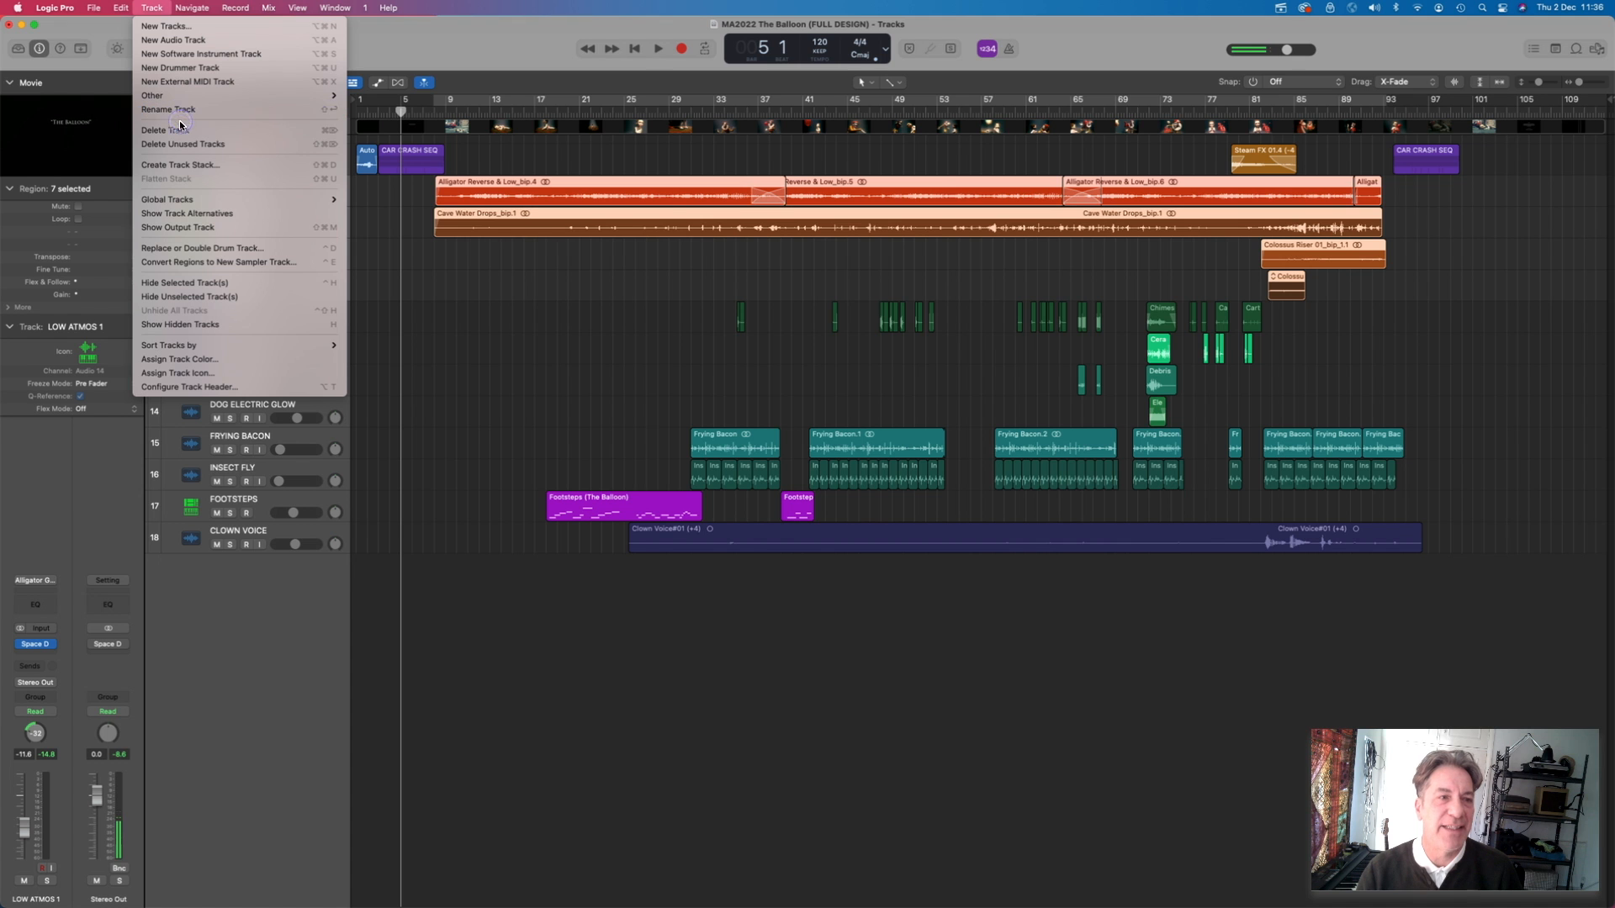
click(191, 164)
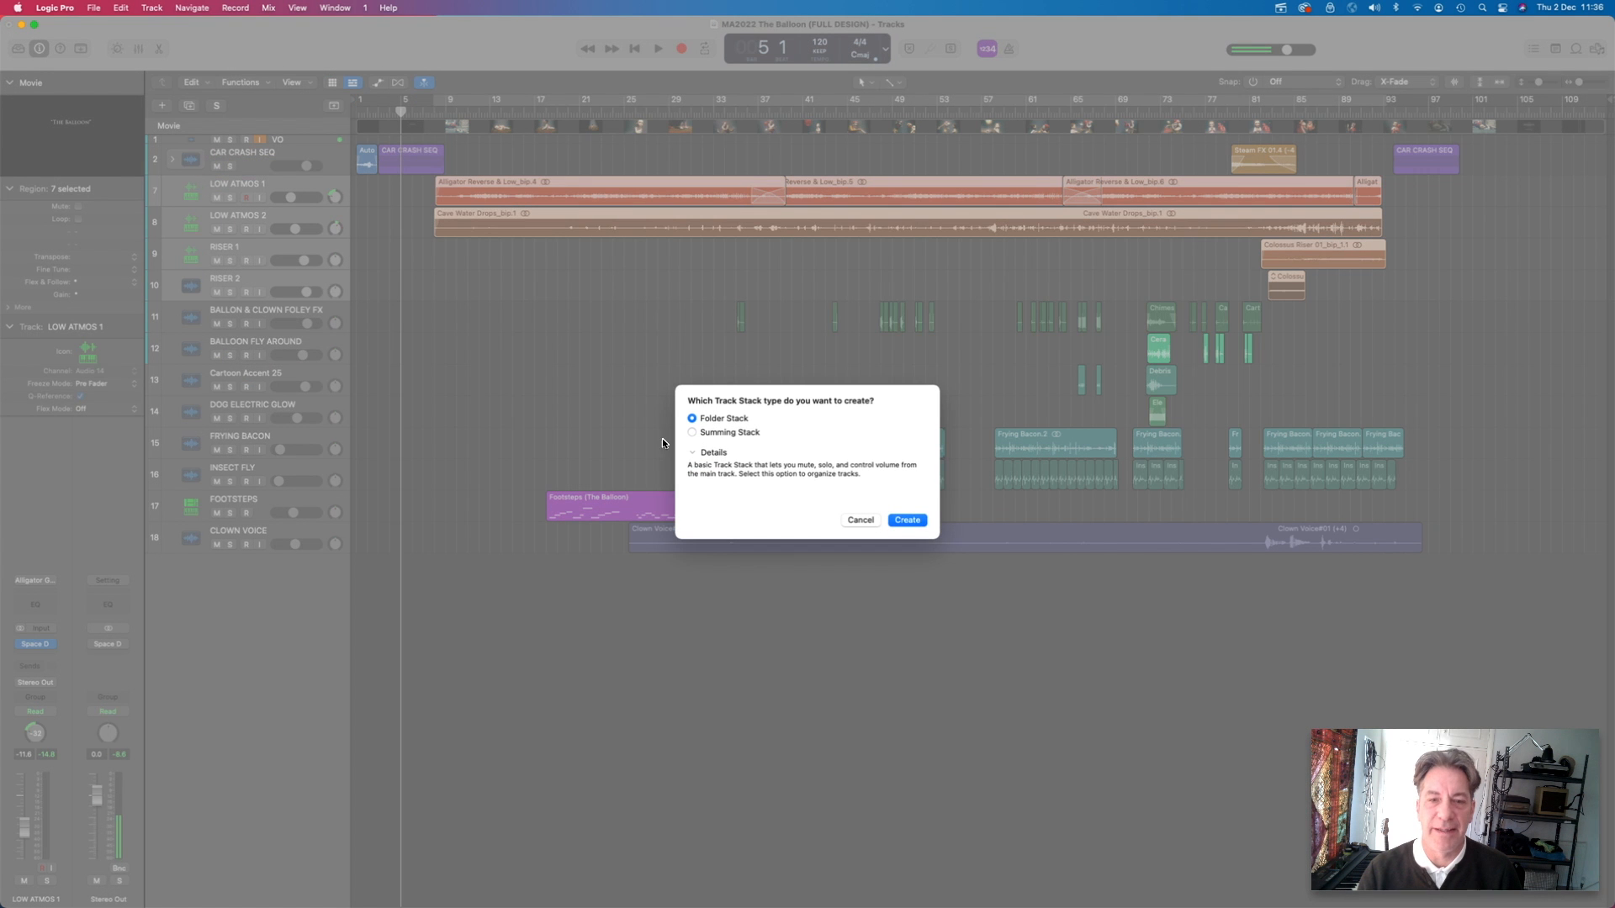
click(904, 519)
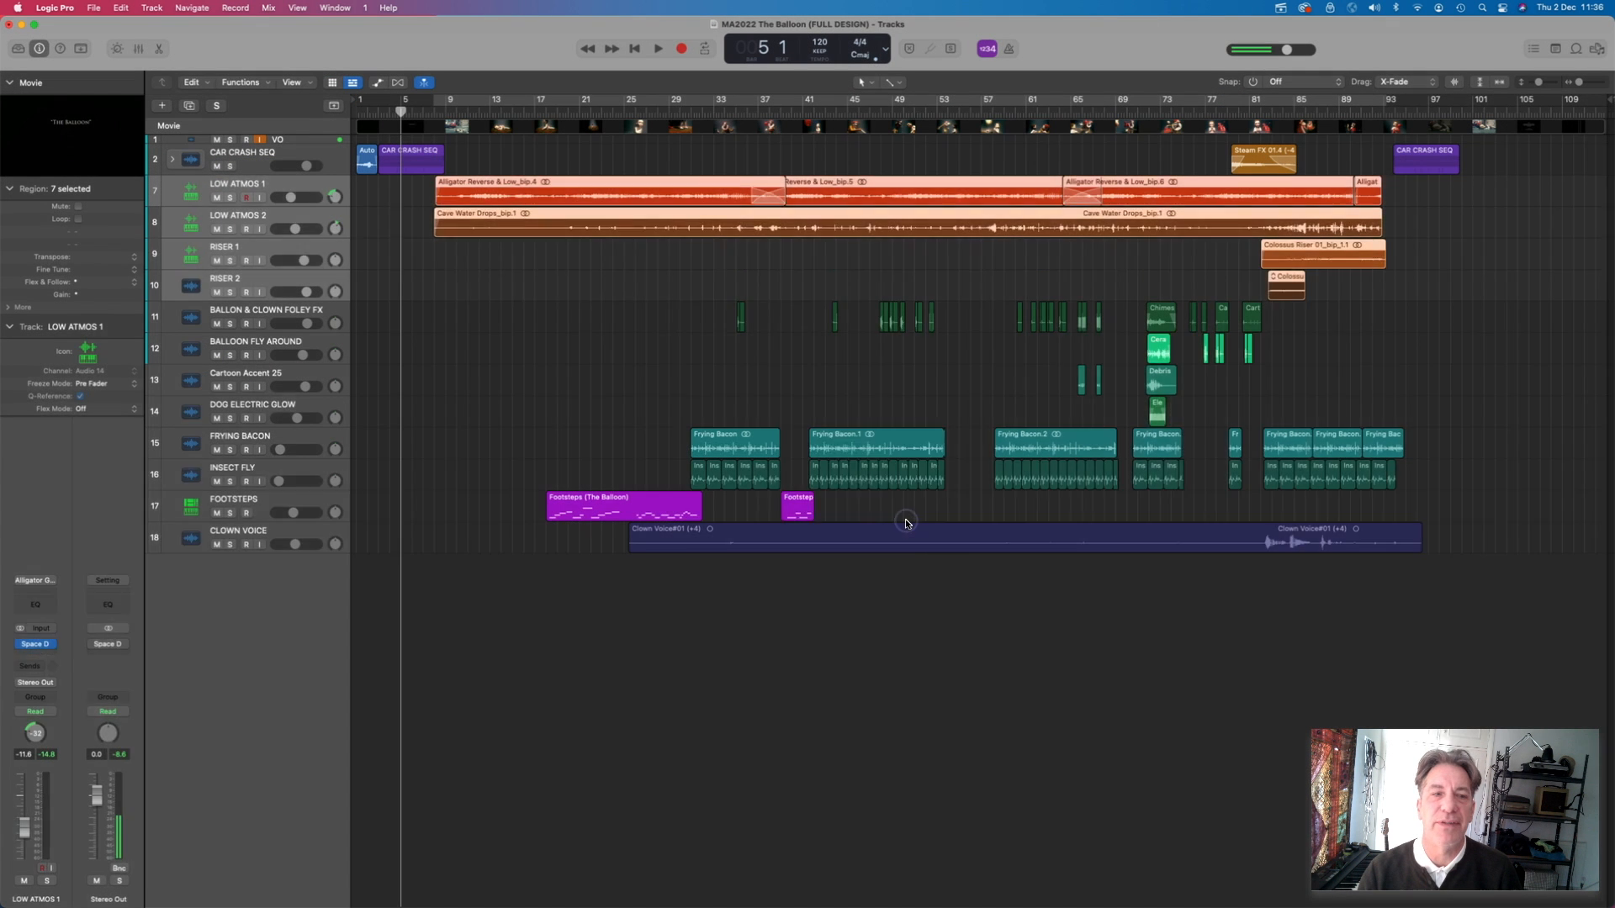
Step: Rename the new folder stack holding the atmosphere and riser tracks as ATMOS SEQ
double_click(225, 186)
text(ATMOS SE)
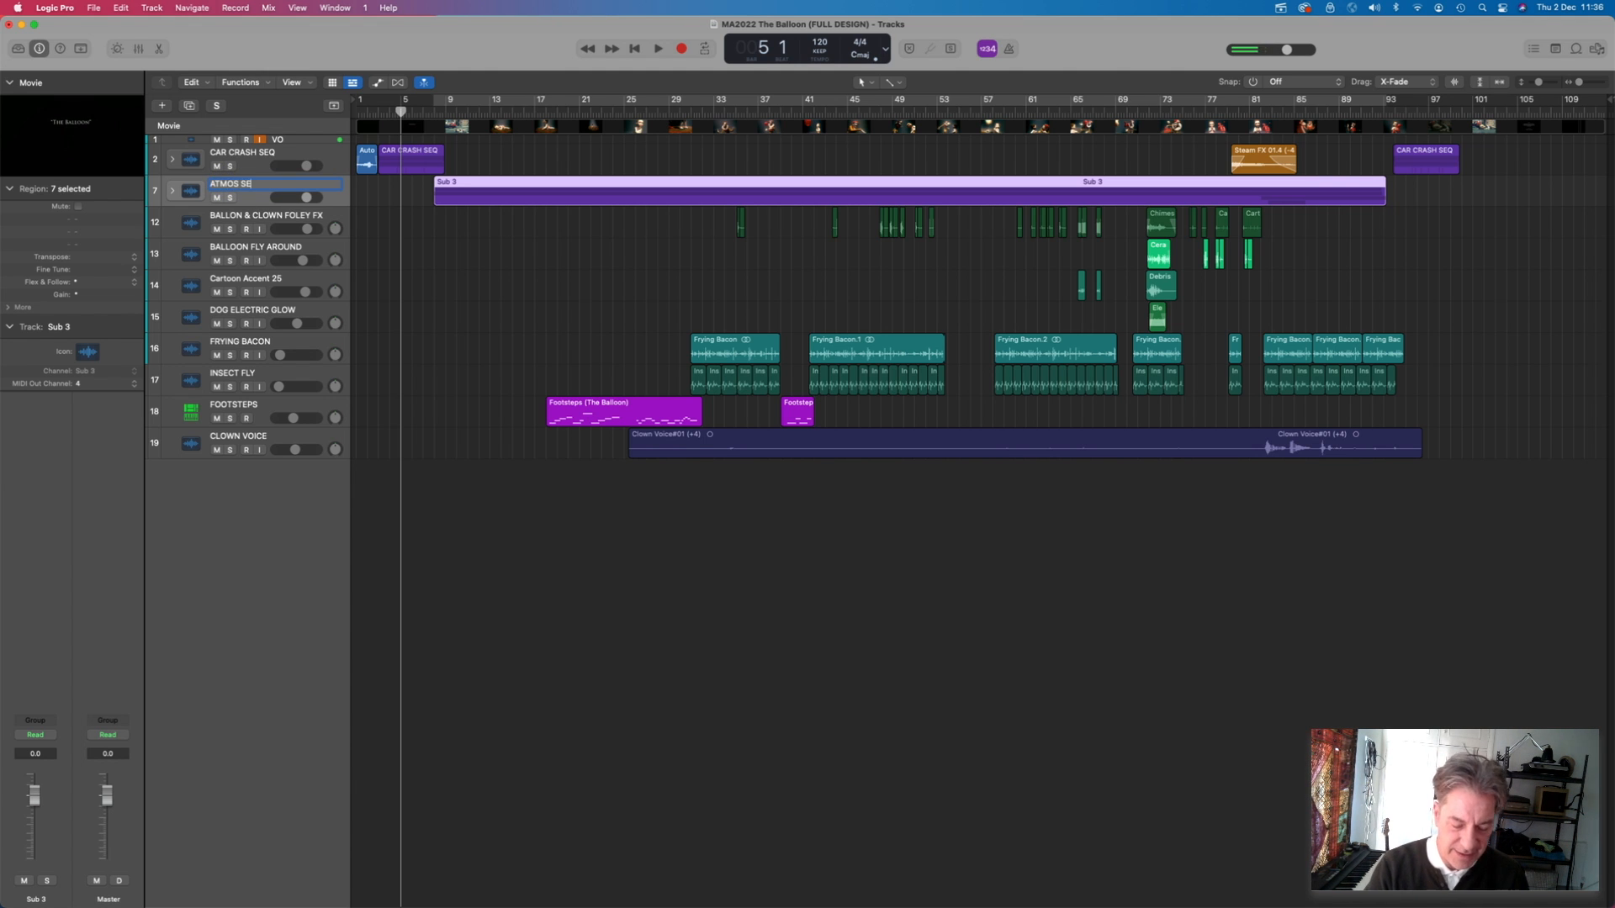
key(Return)
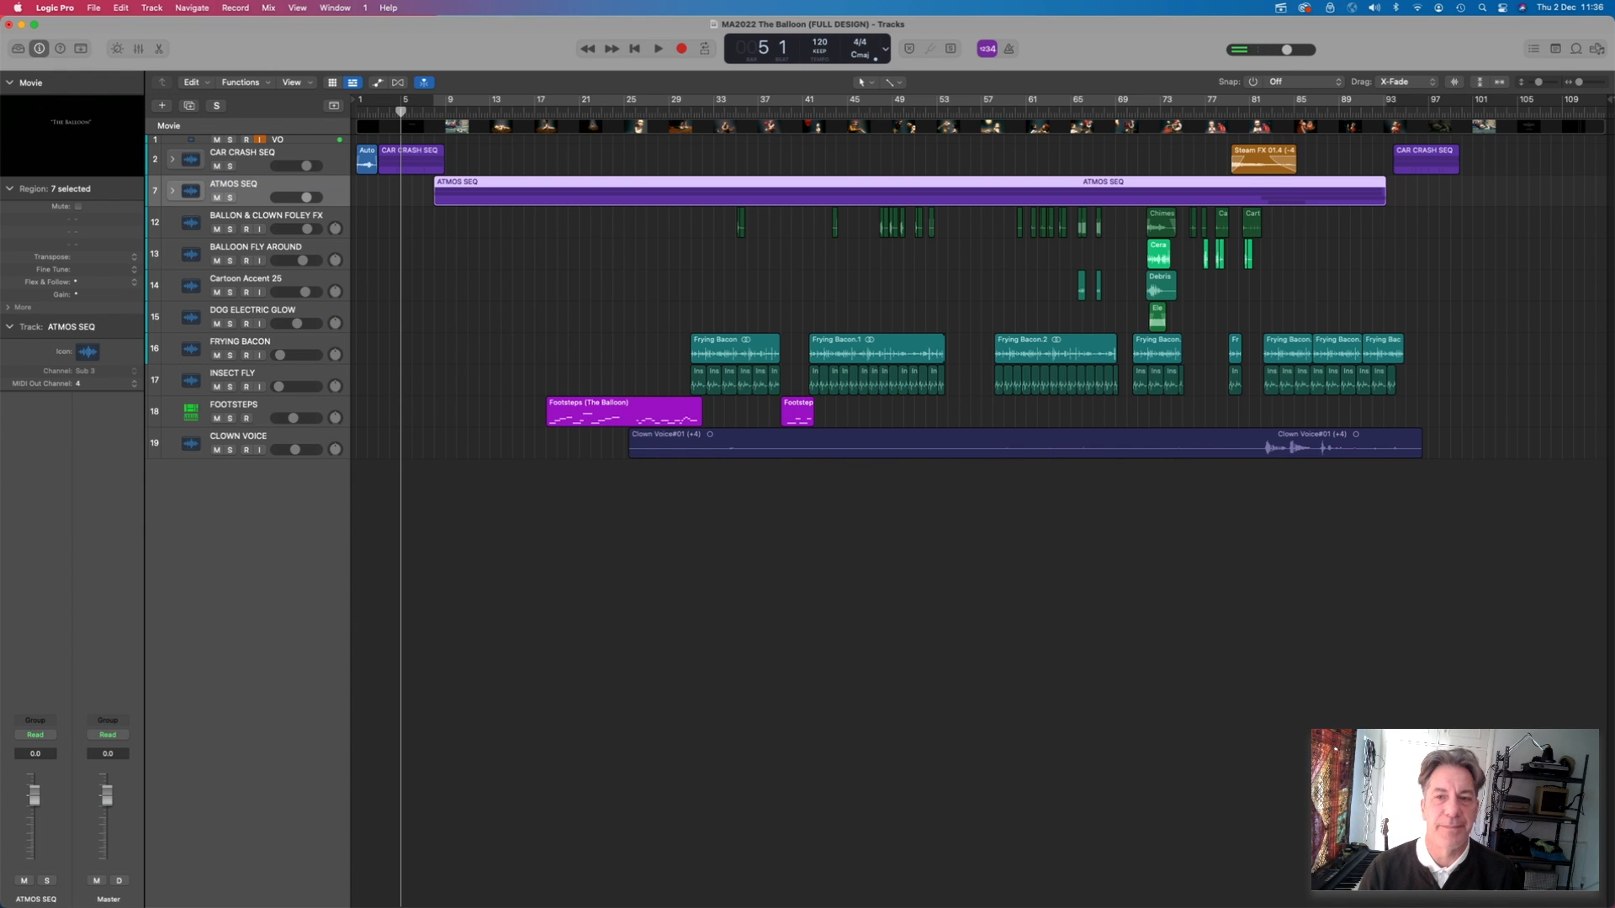
Step: Group all tracks from BALLON & CLOWN FOLEY FX through INSECT FLY into a Folder Stack
click(246, 221)
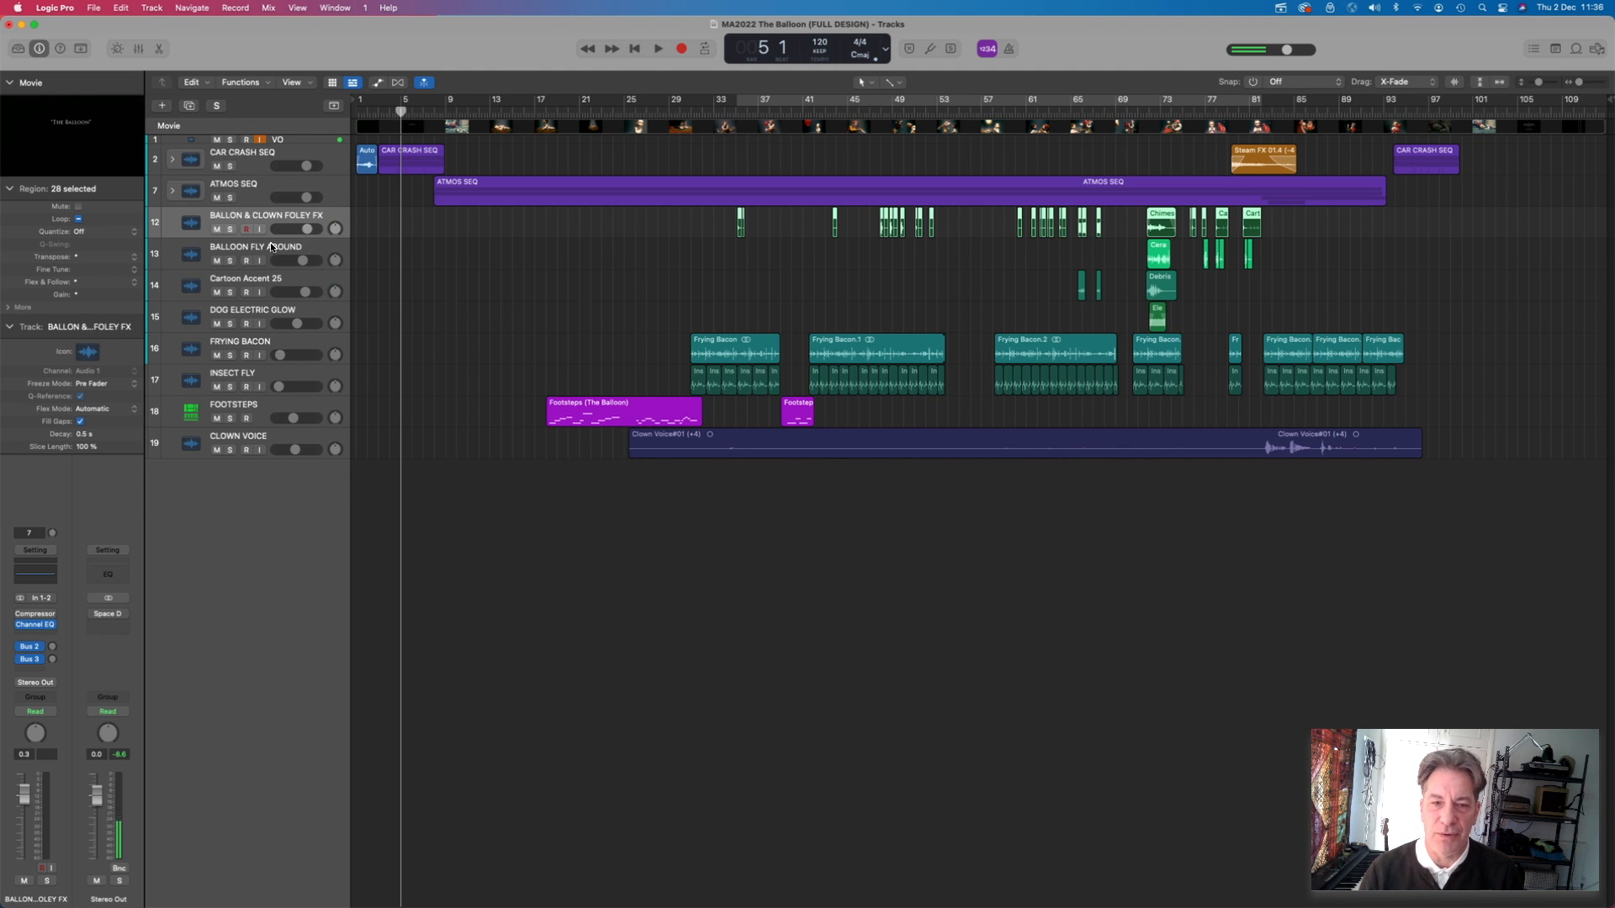
shift+click(276, 376)
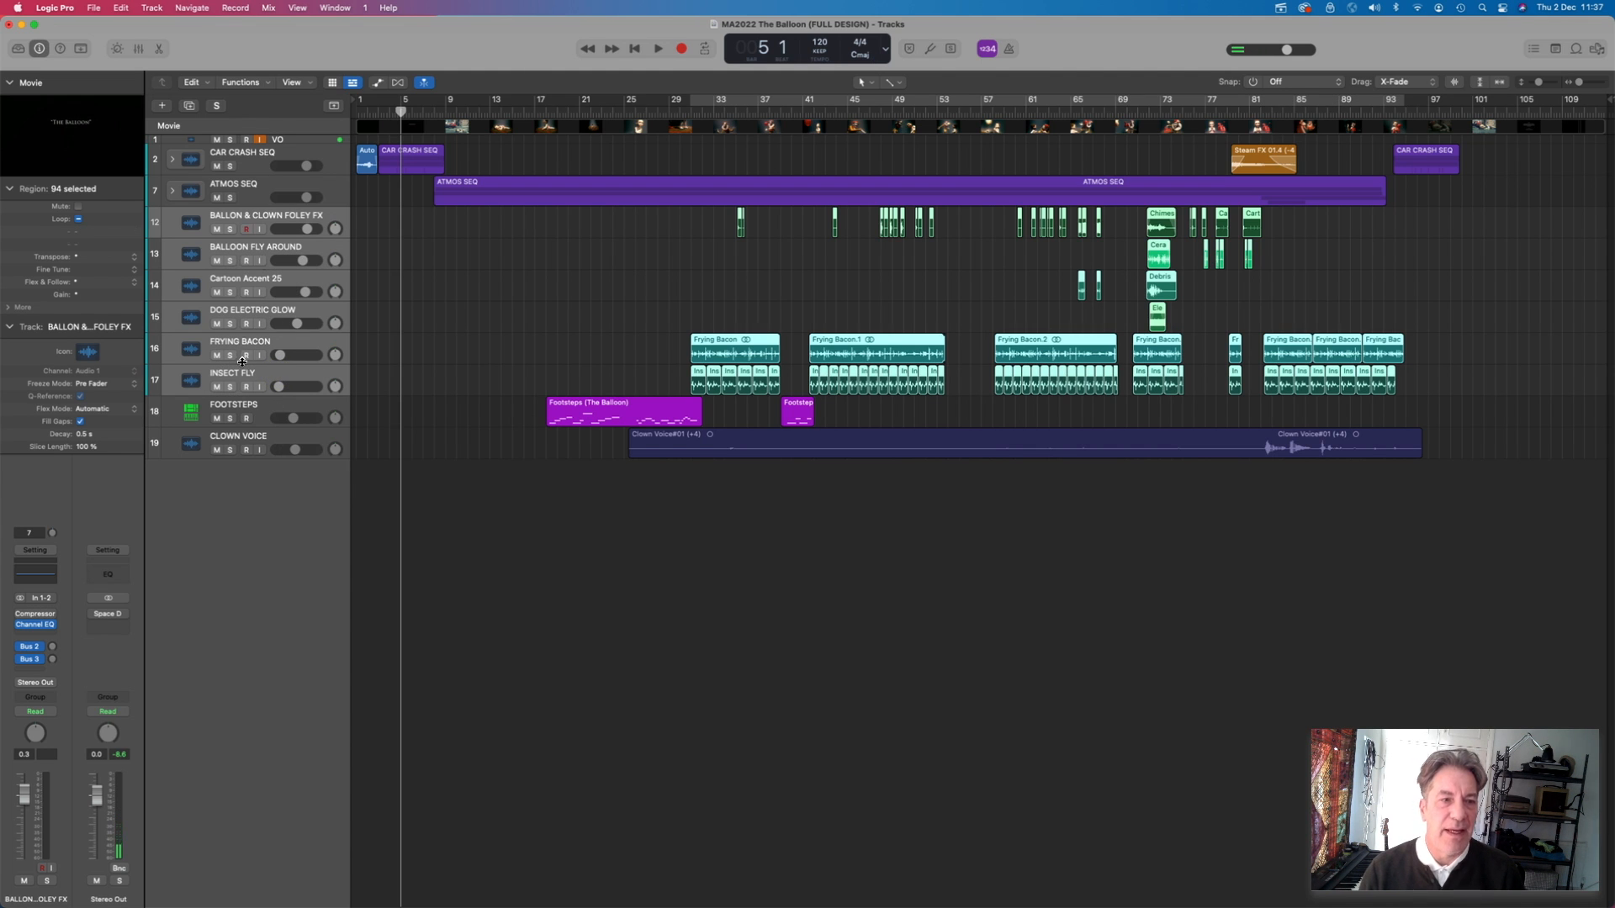
click(146, 8)
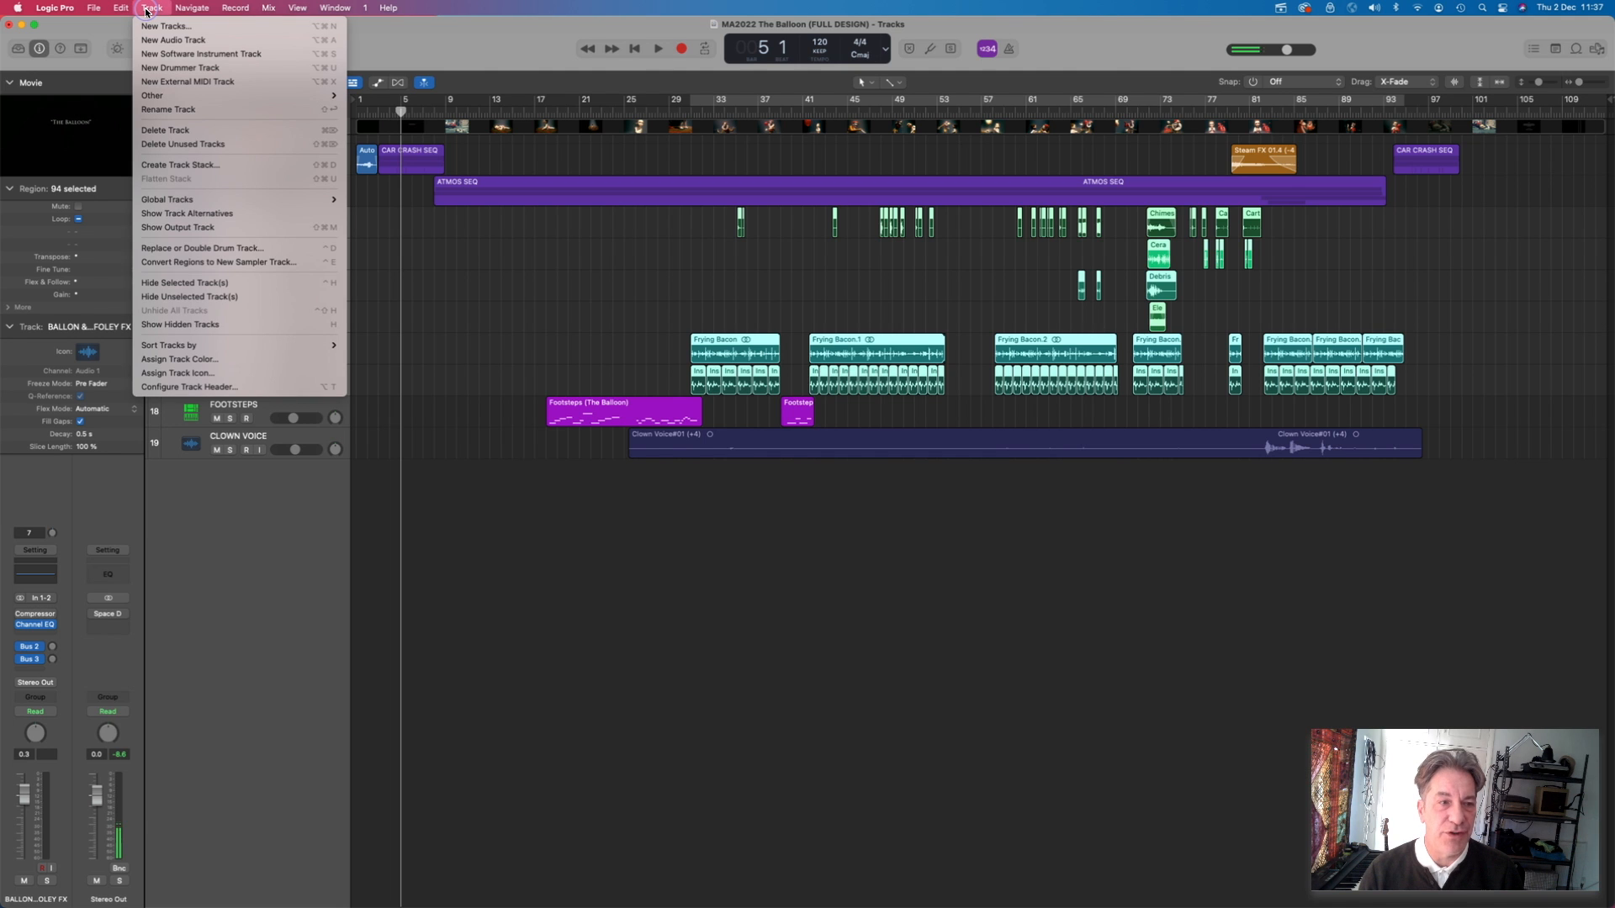
click(166, 166)
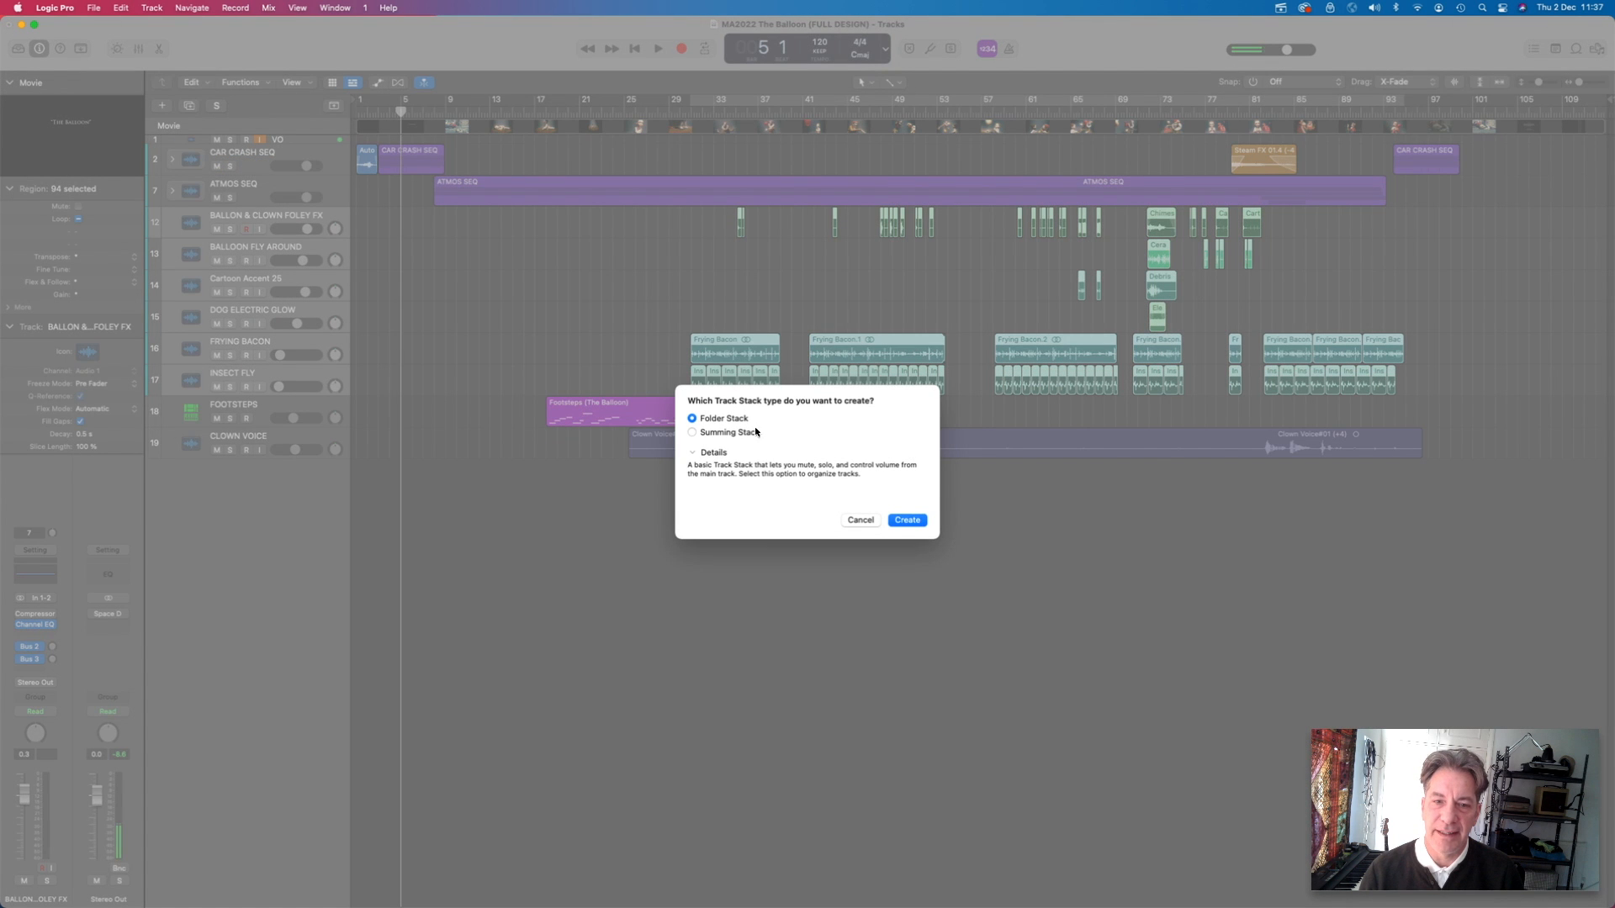
click(728, 418)
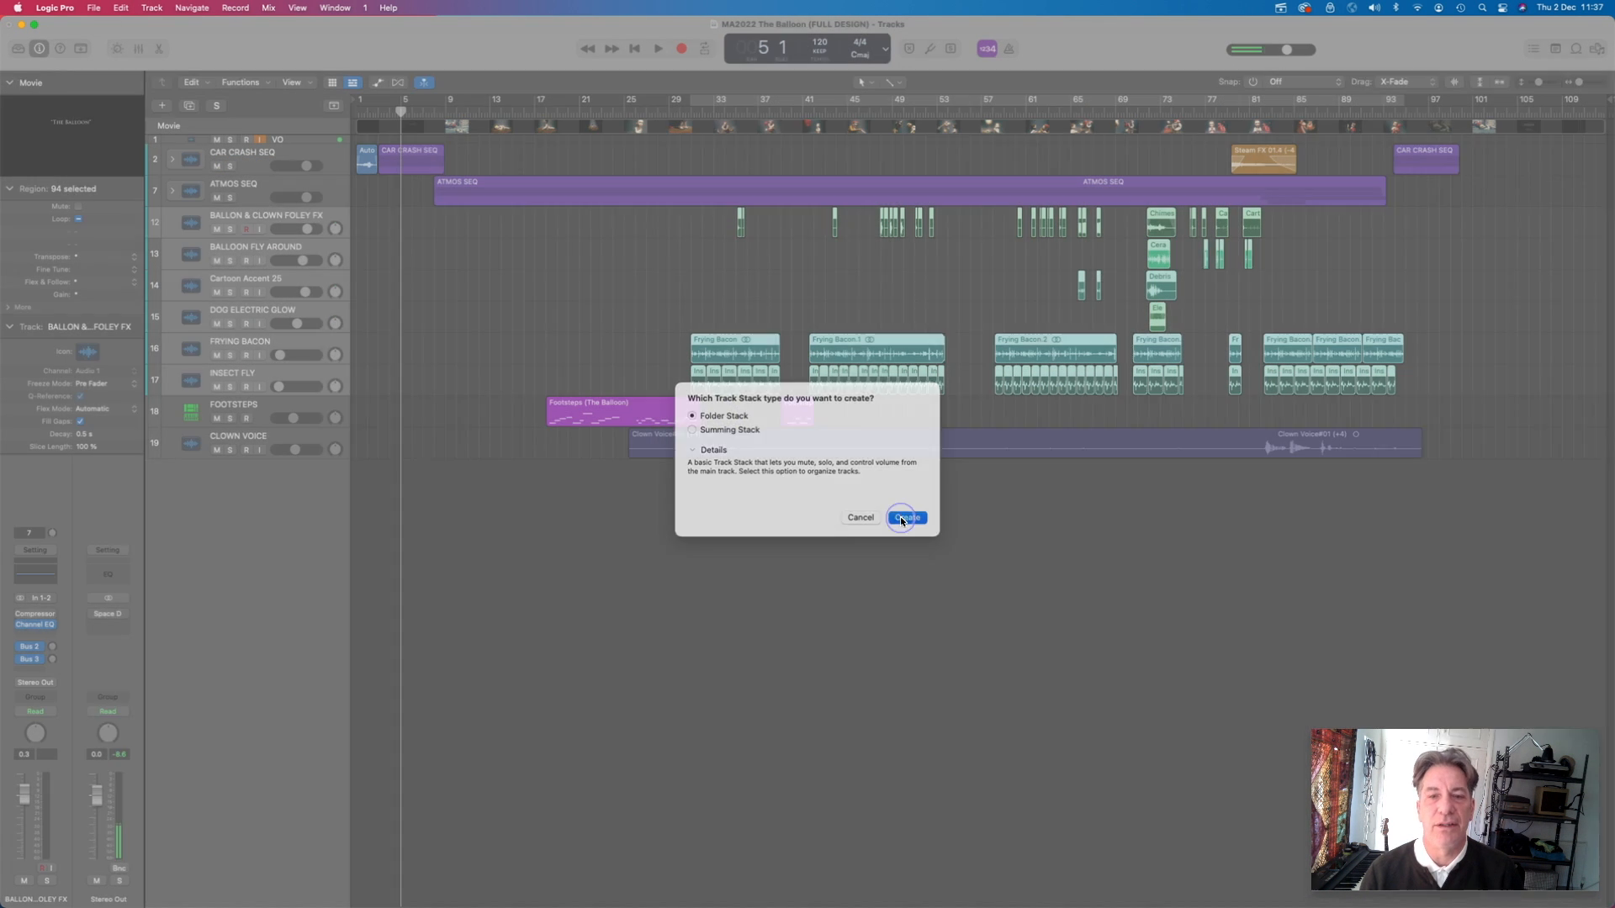
click(902, 521)
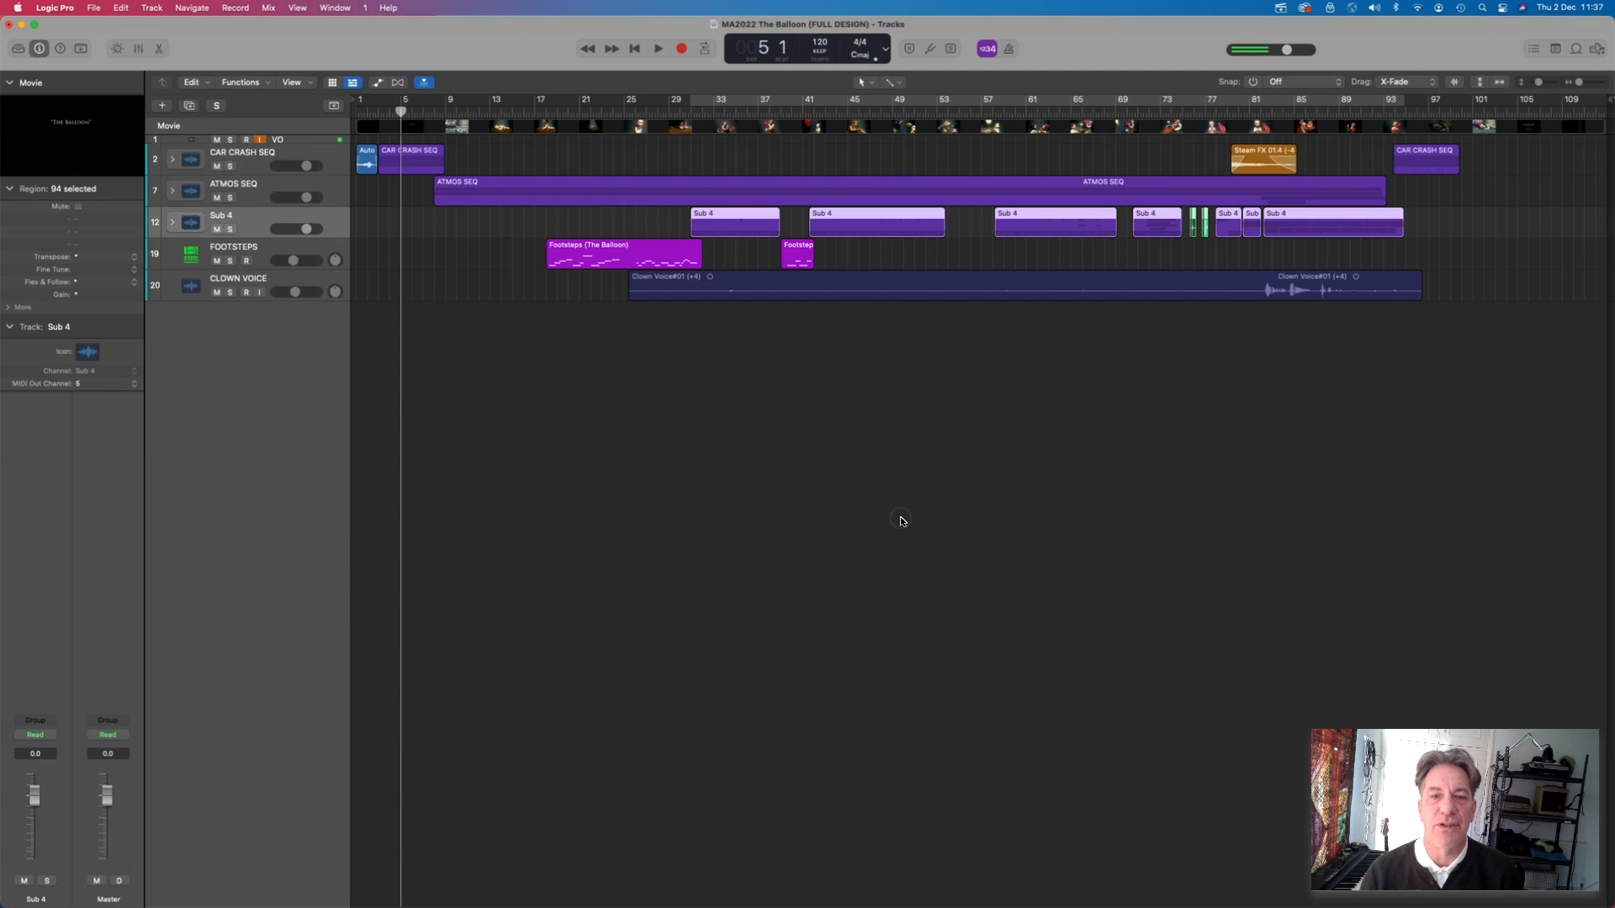
Step: Rename the new folder stack containing the balloon, clown and insect effects tracks as FOLEY SEQ
double_click(228, 217)
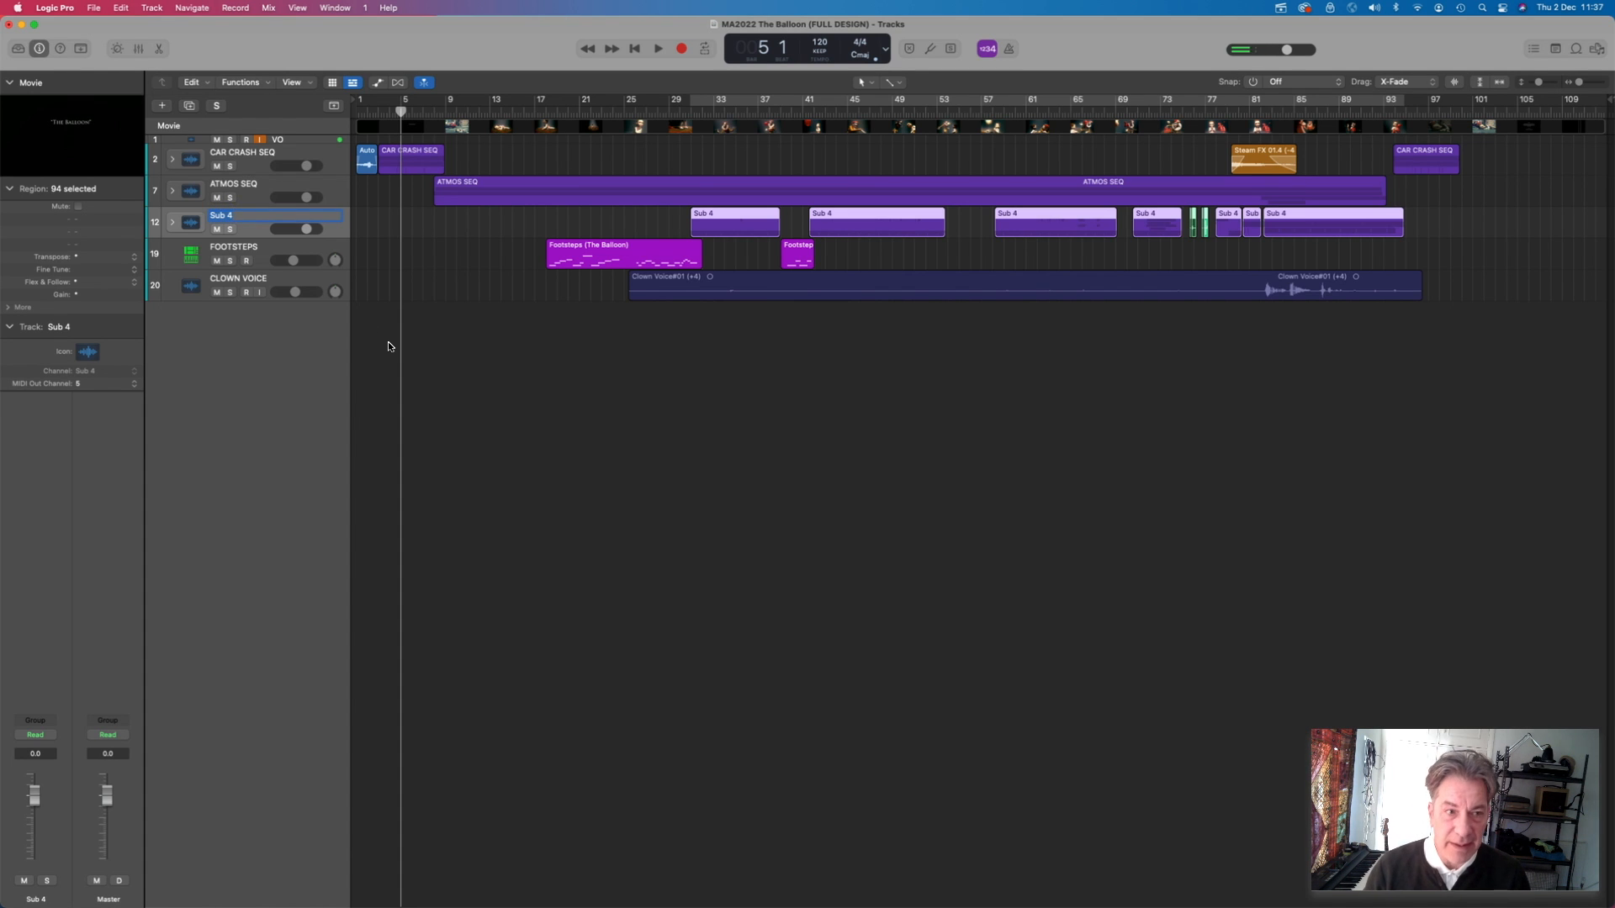
text(FOLEY SEQ)
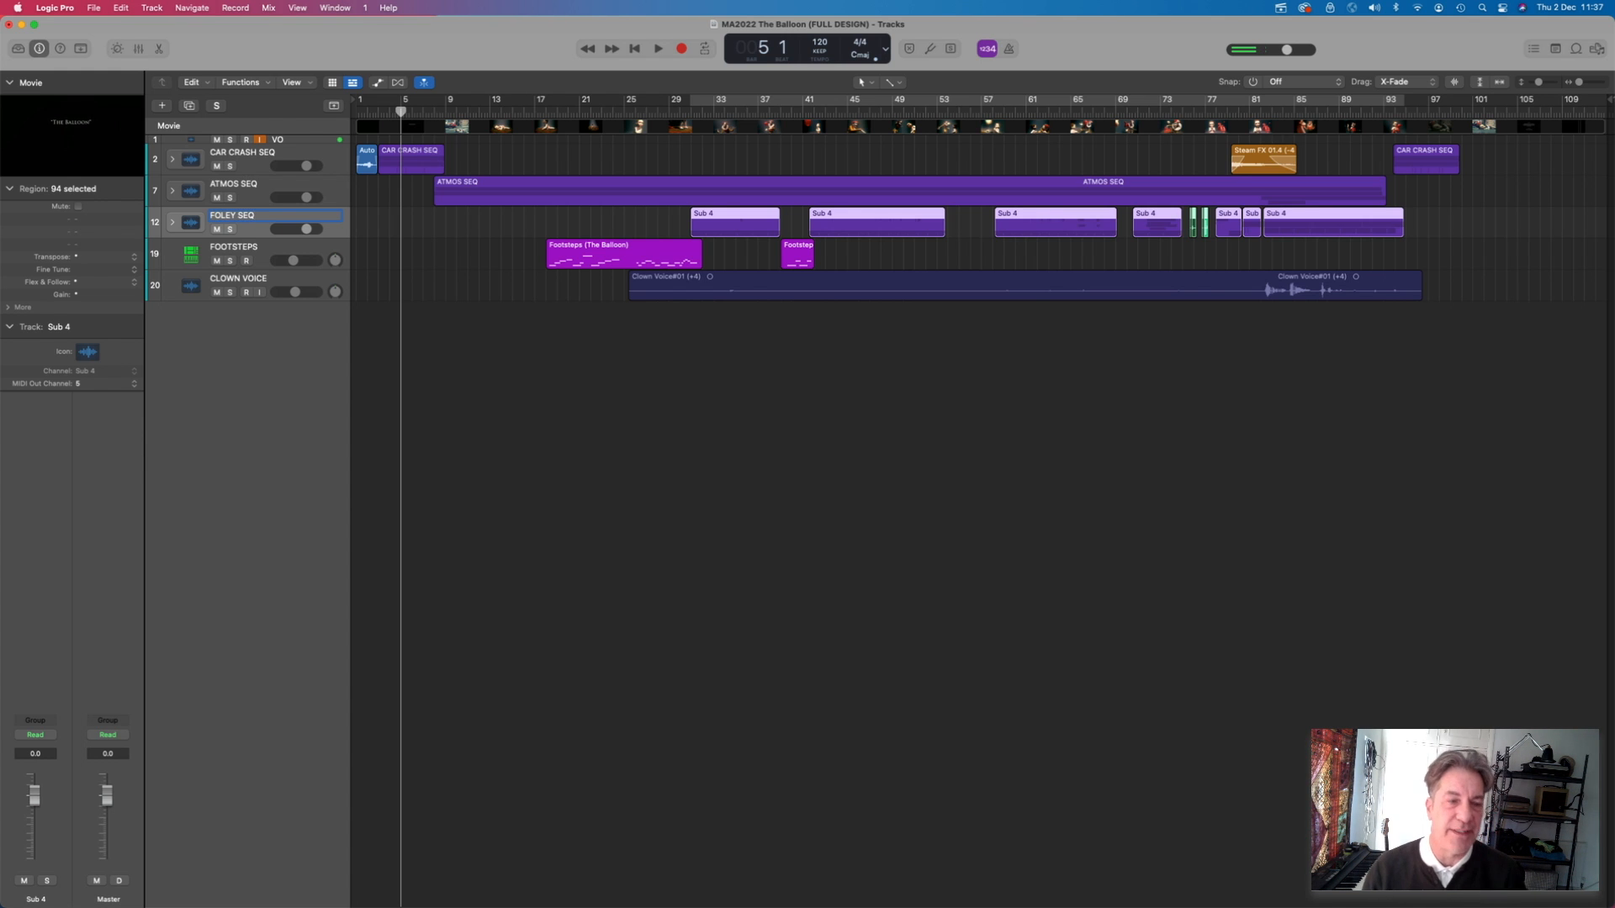
key(Return)
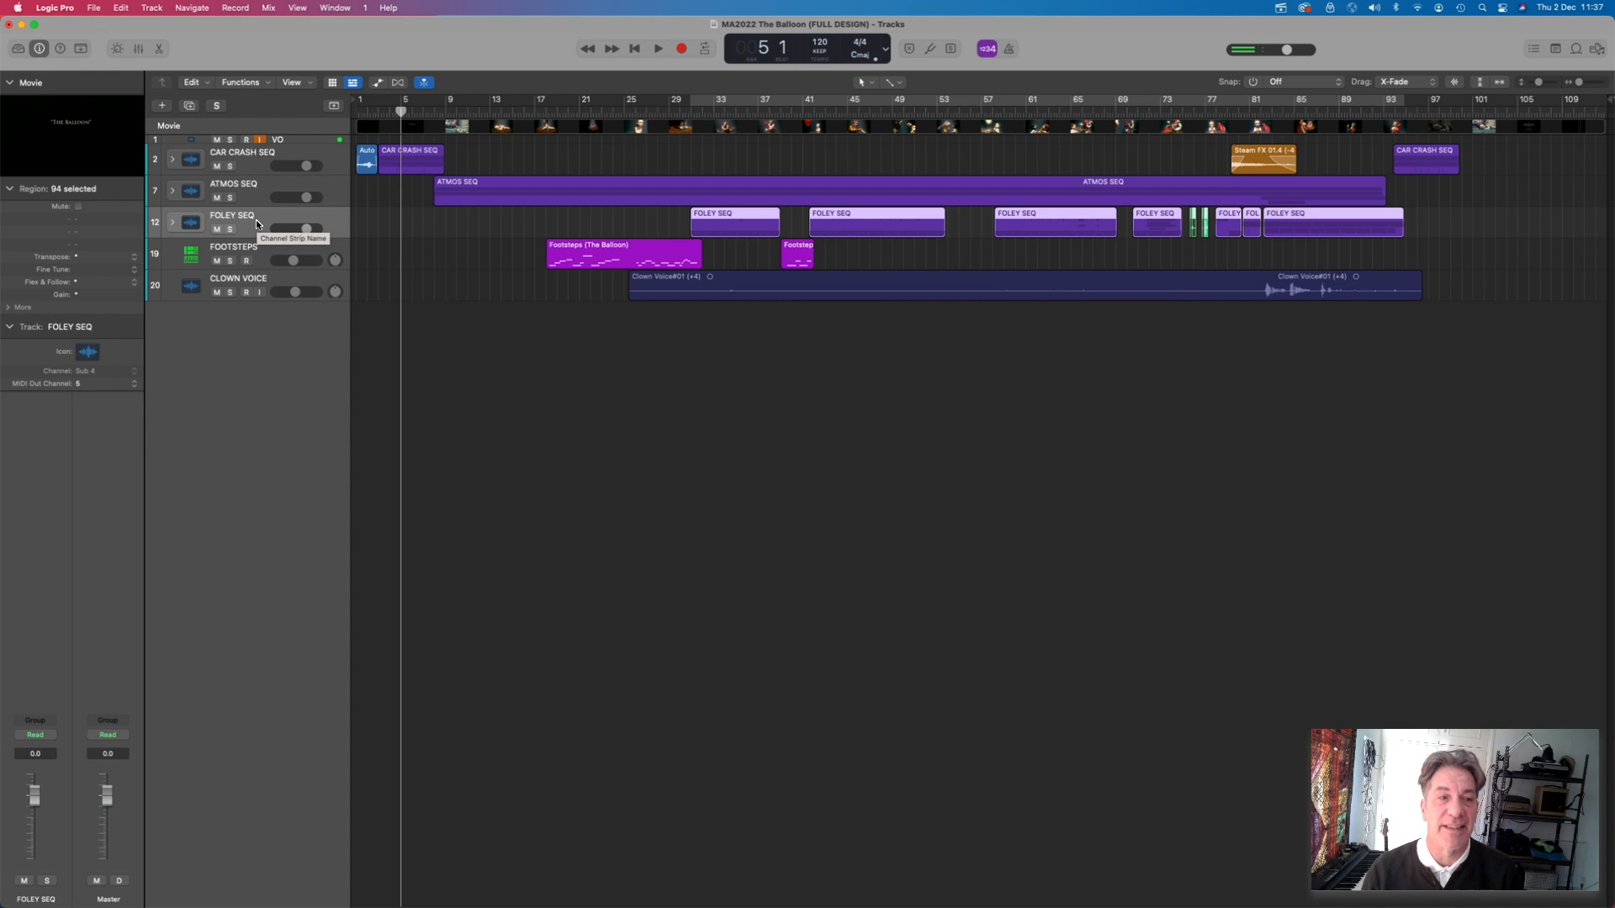
Step: Move the FOOTSTEPS track into the FOLEY SEQ stack, collapse the stack, and mute the CLOWN VOICE track
click(173, 223)
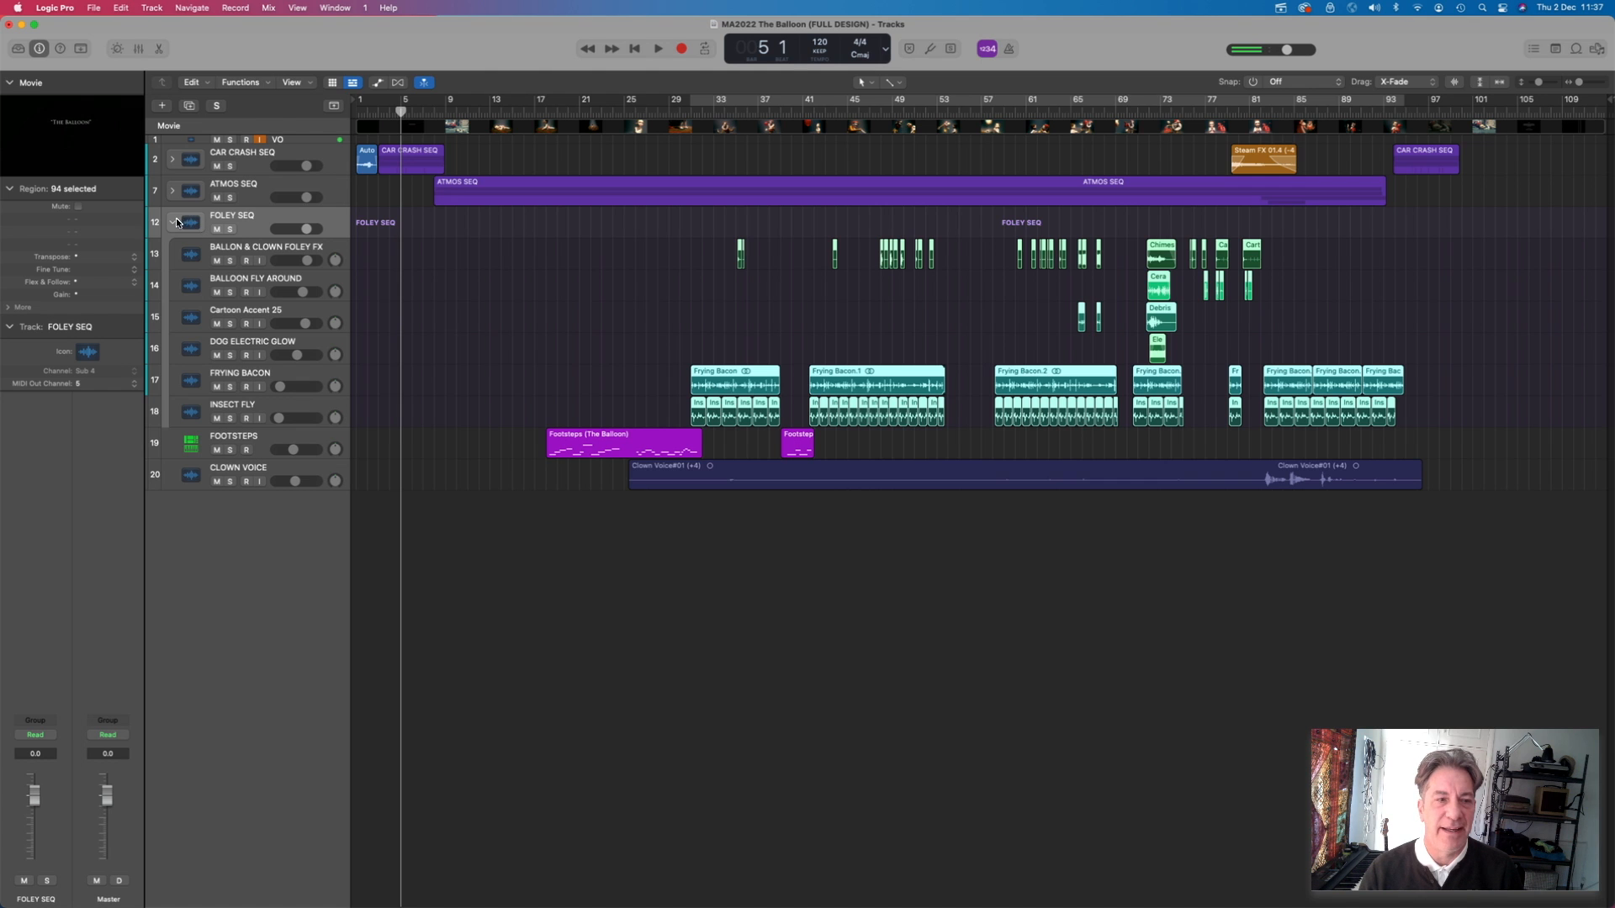
drag(261, 438, 277, 409)
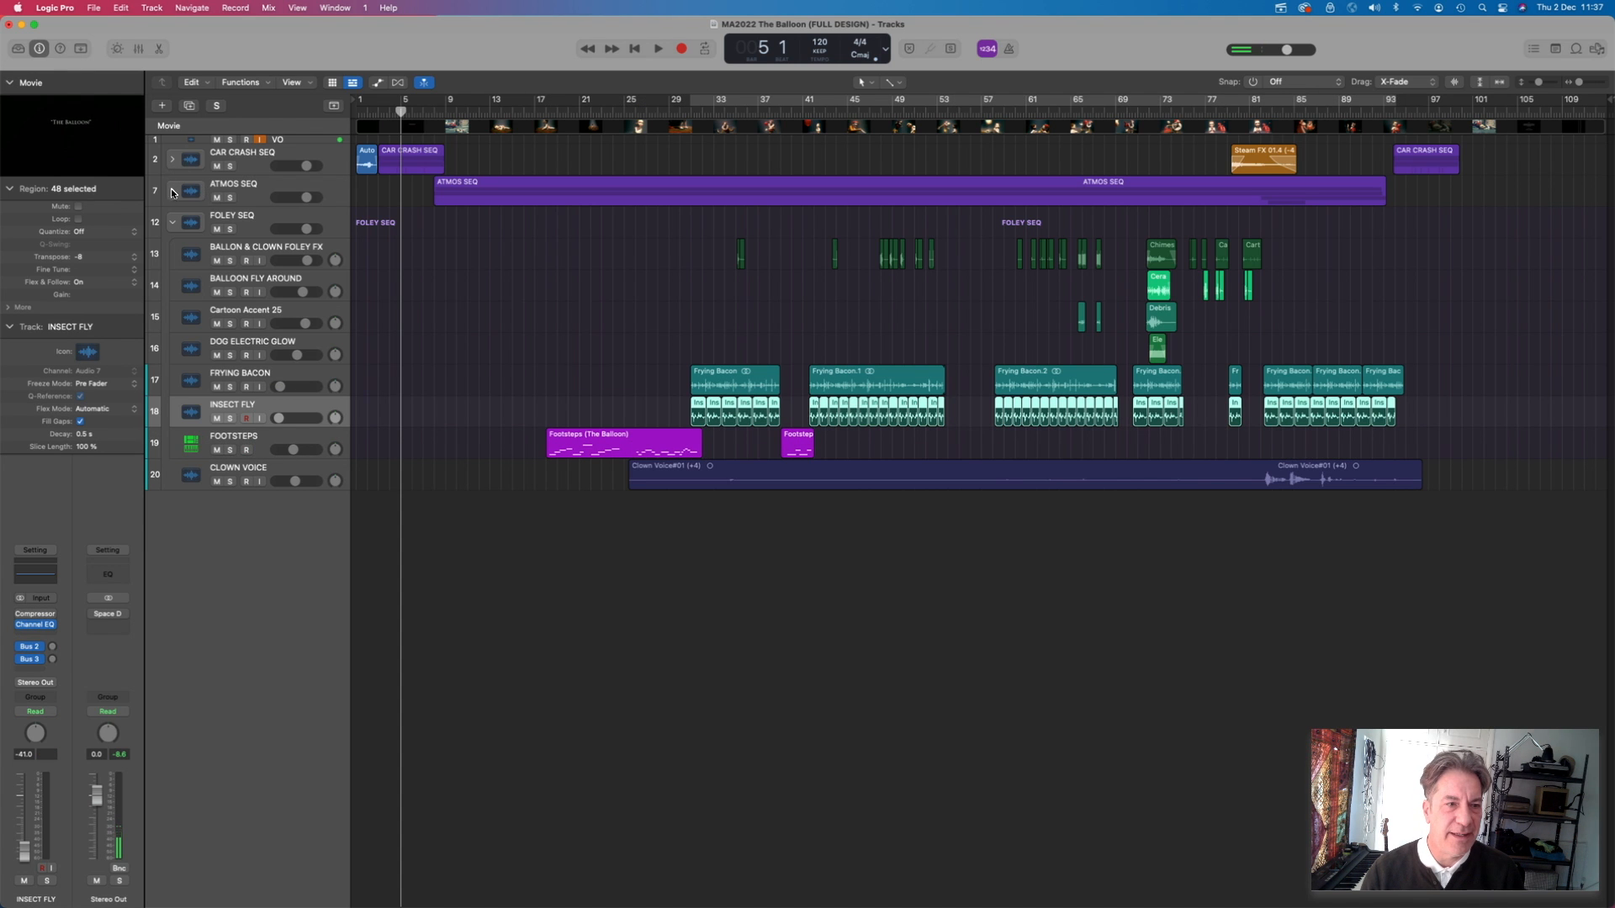
click(171, 222)
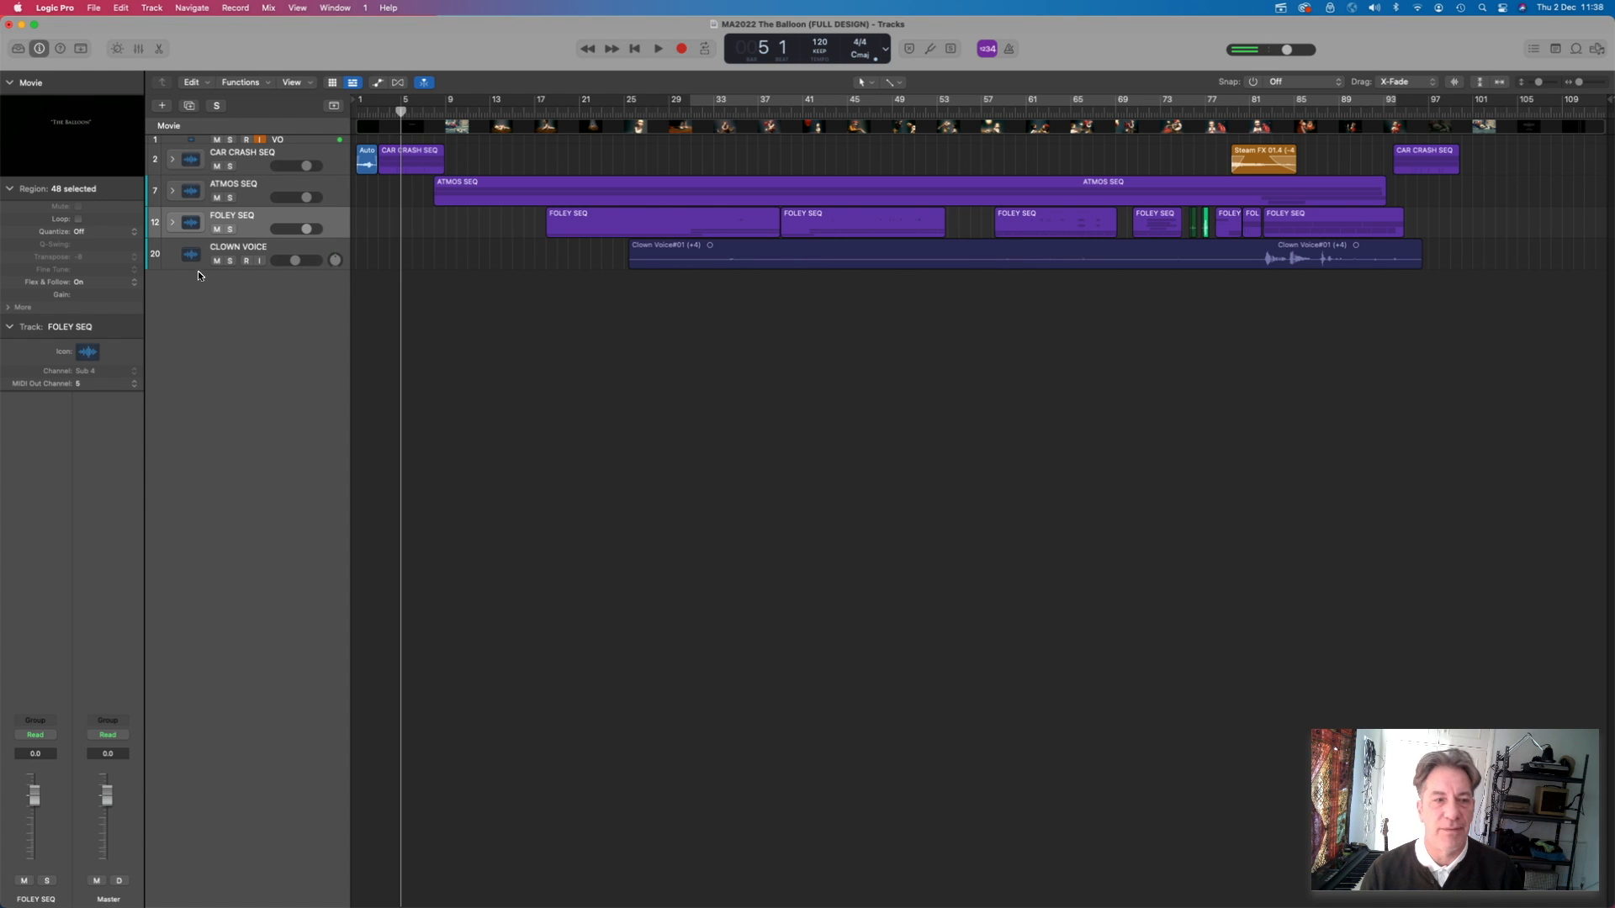
click(217, 261)
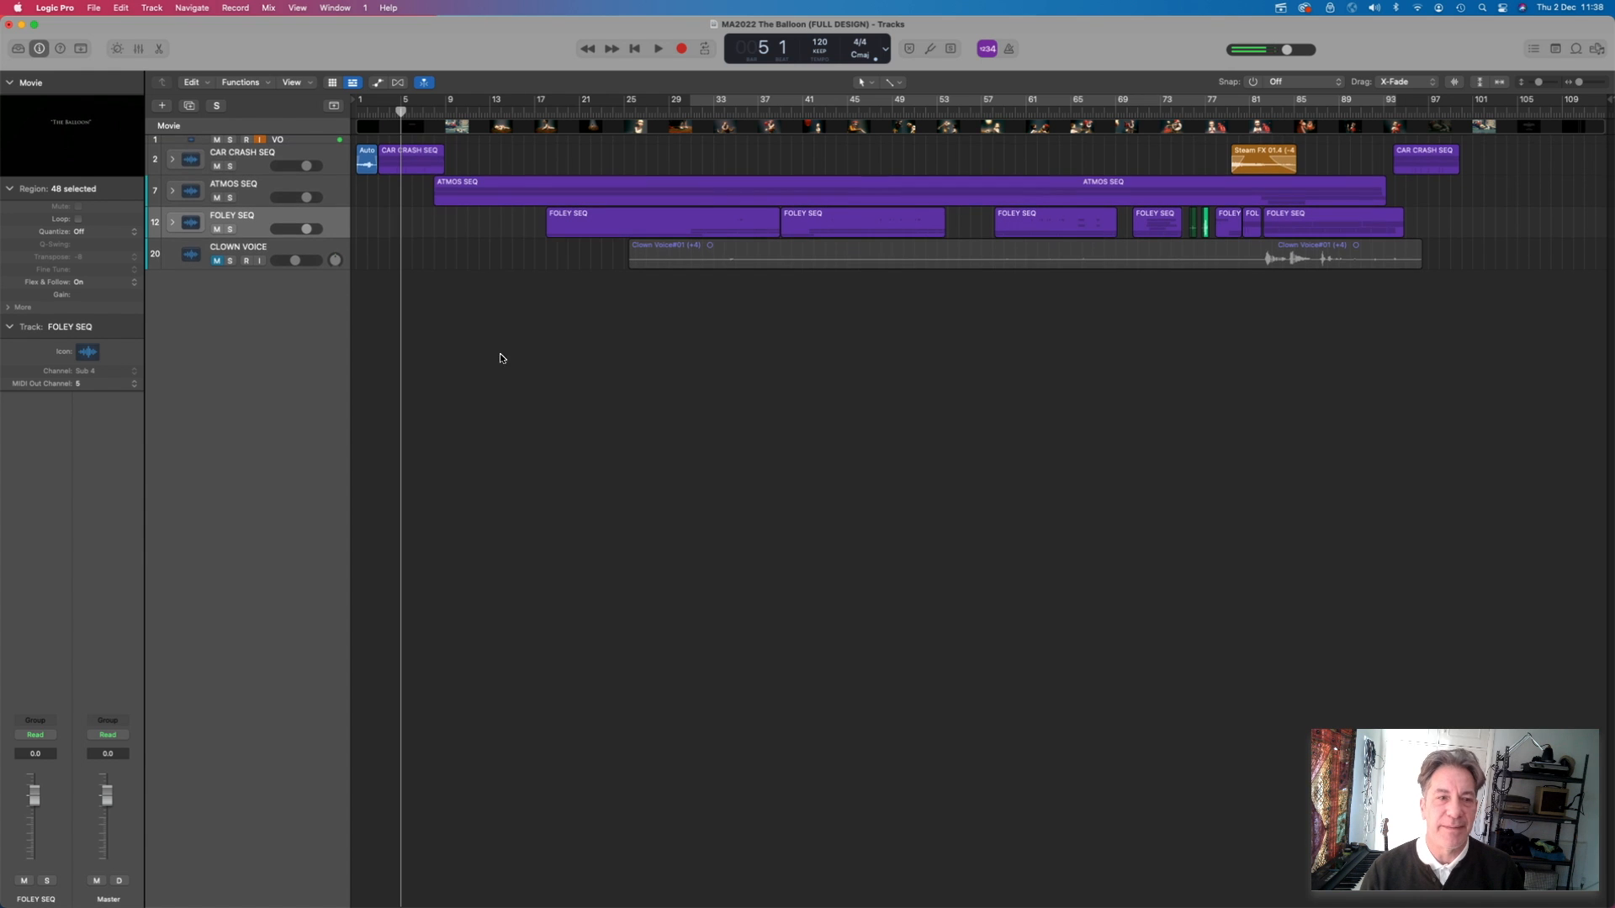
Step: Expand and collapse the CAR CRASH SEQ, ATMOS SEQ and FOLEY SEQ stacks in turn to review their subtracks
click(172, 160)
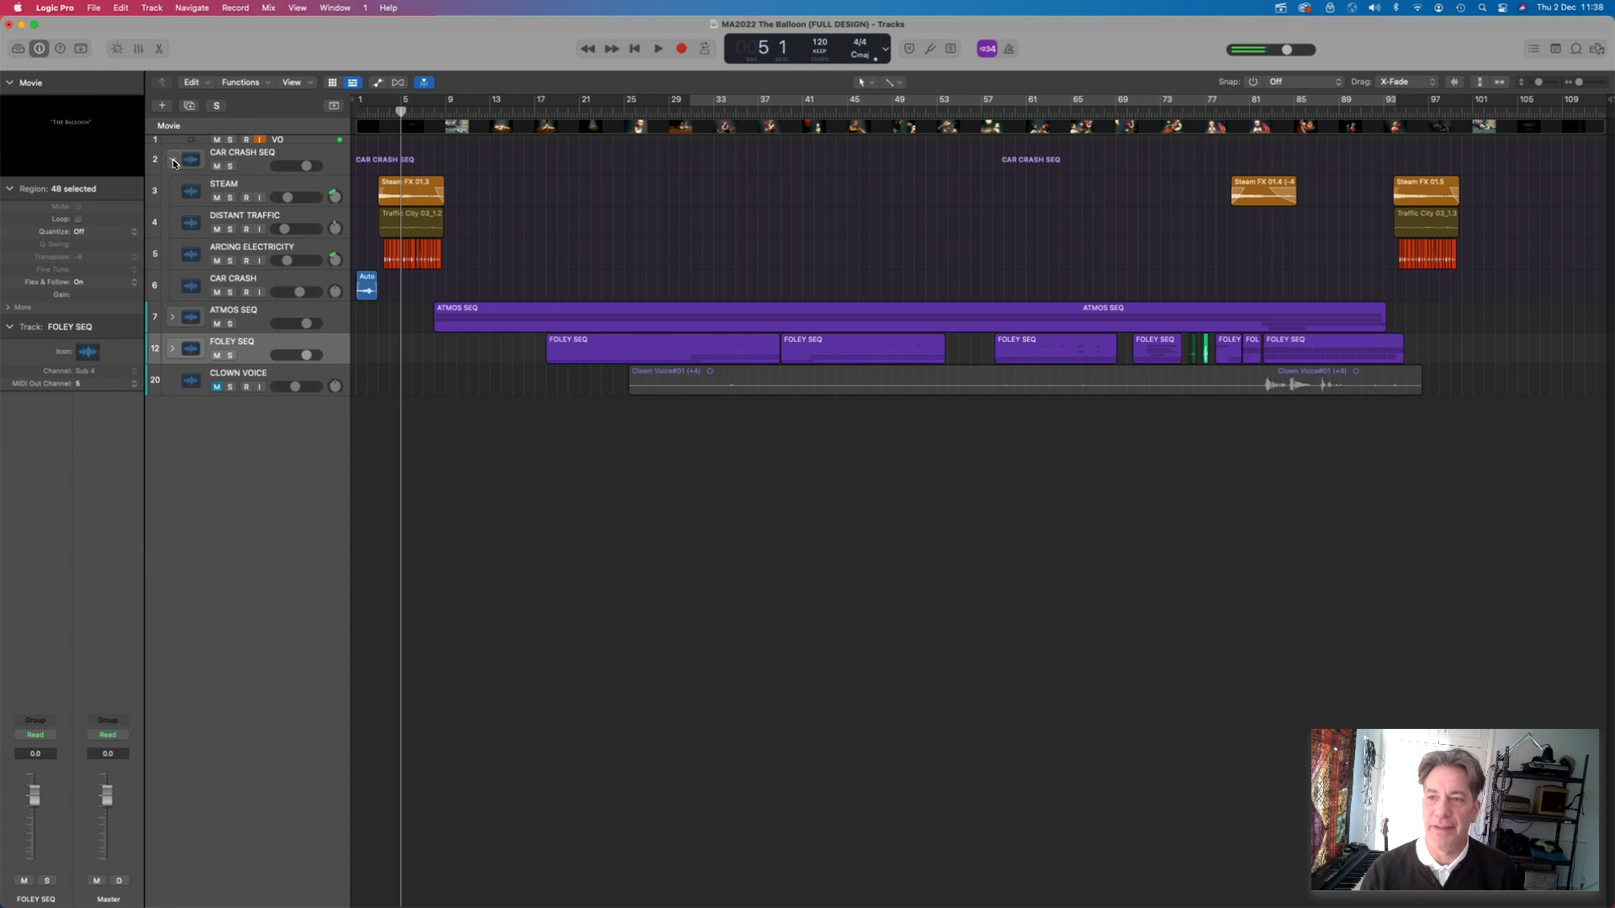
click(172, 160)
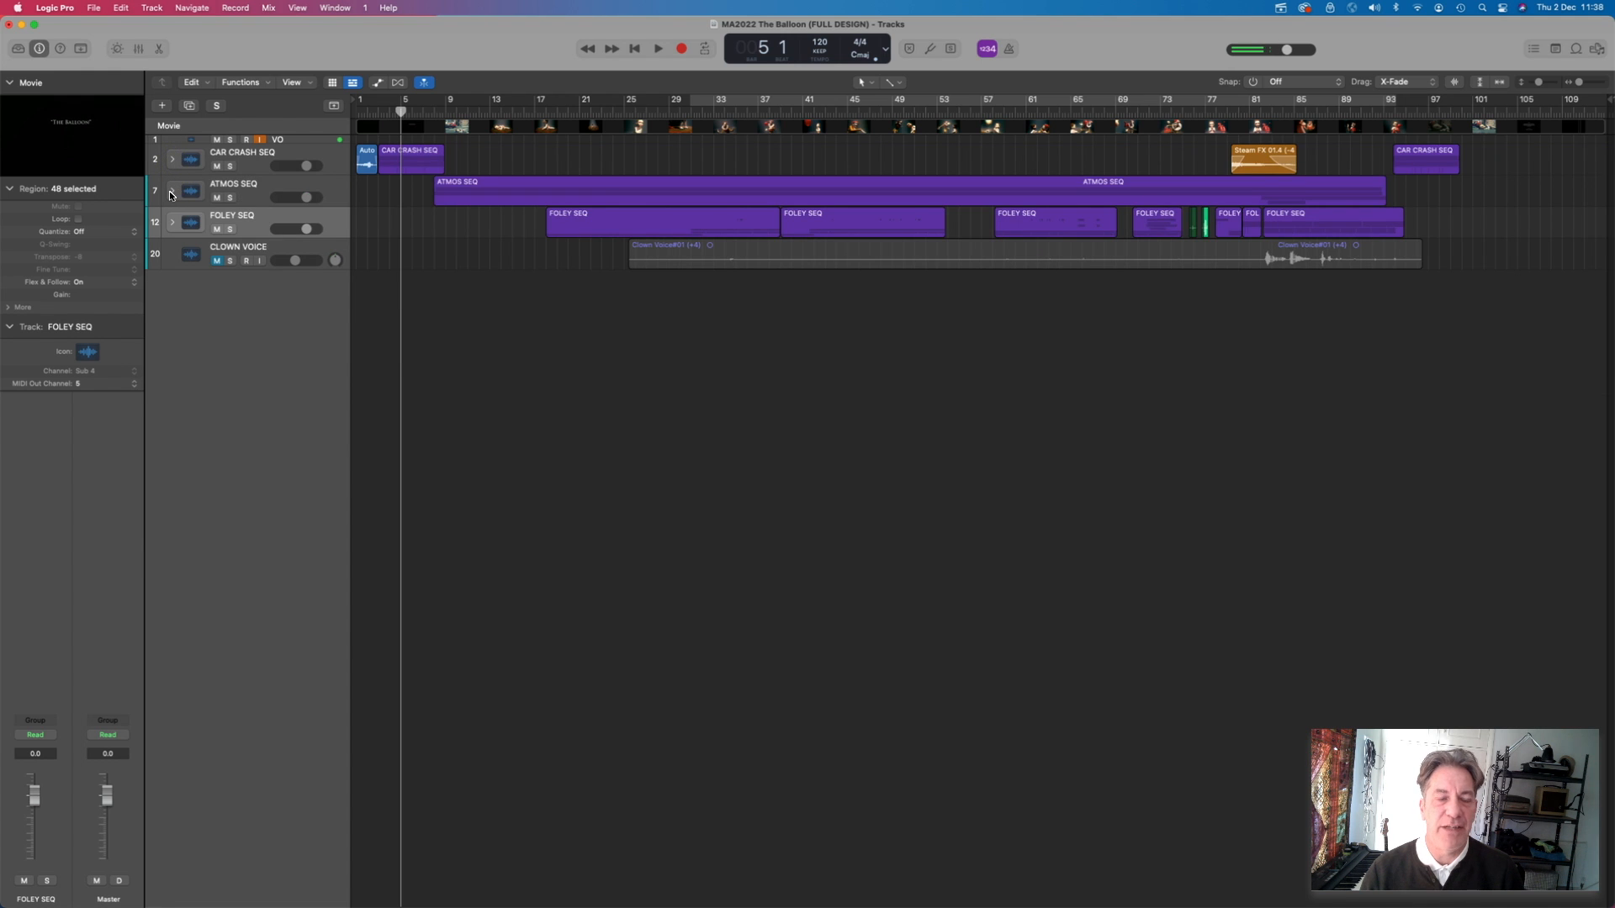
click(172, 191)
click(171, 192)
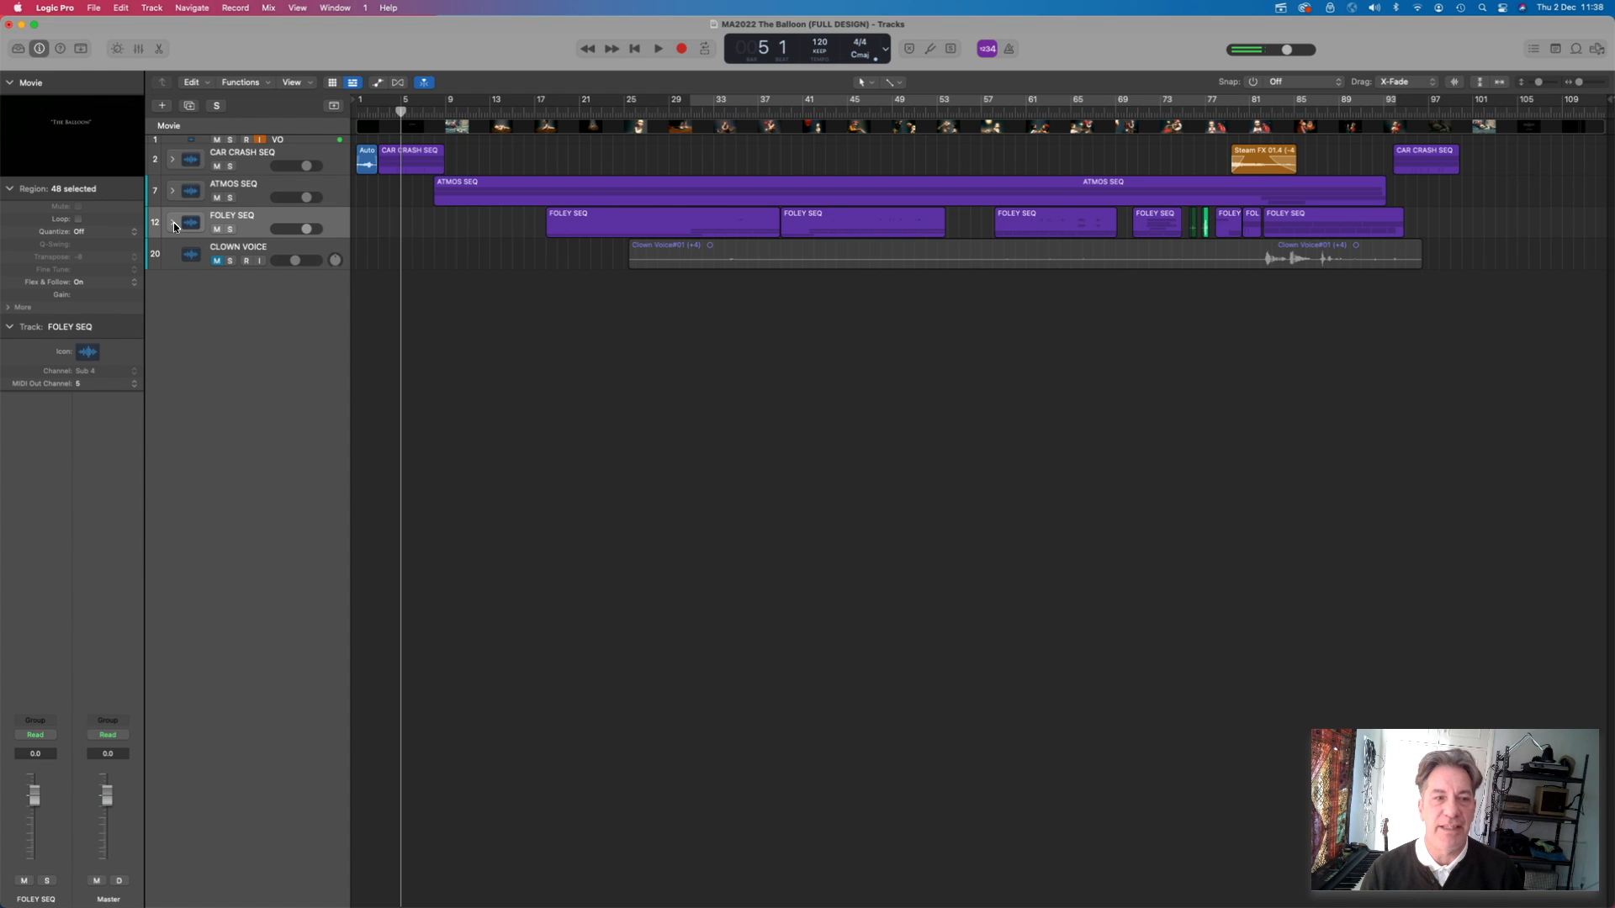
click(173, 223)
click(173, 223)
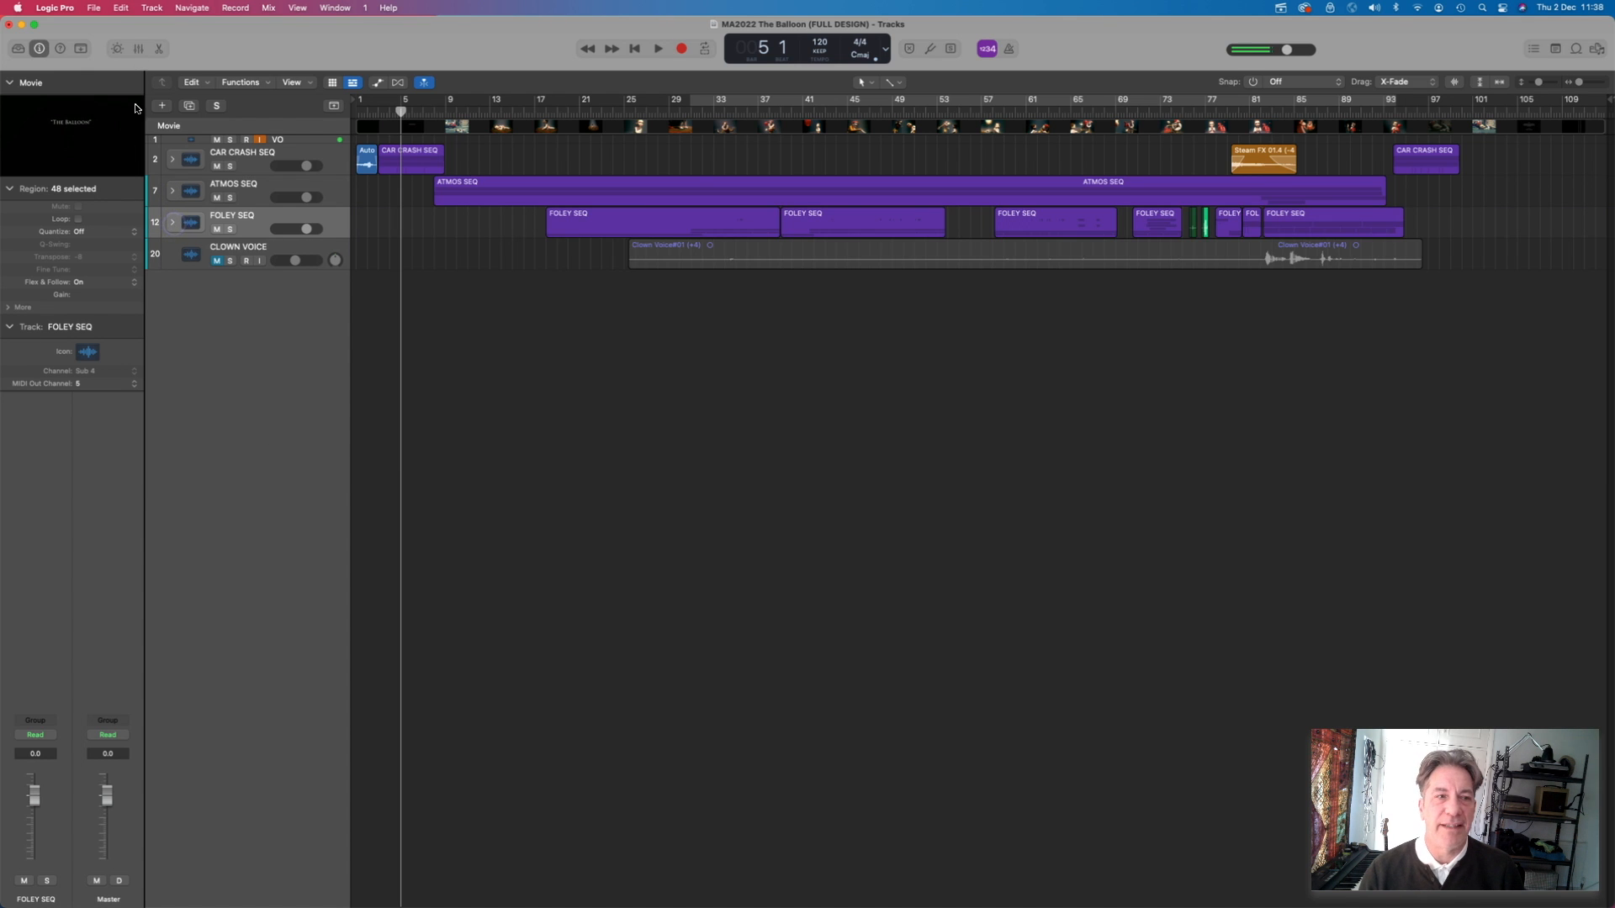
Step: Show the Mixer and examine the subtrack channel strips of the CAR CRASH SEQ and ATMOS SEQ stacks, collapsing each again
click(139, 49)
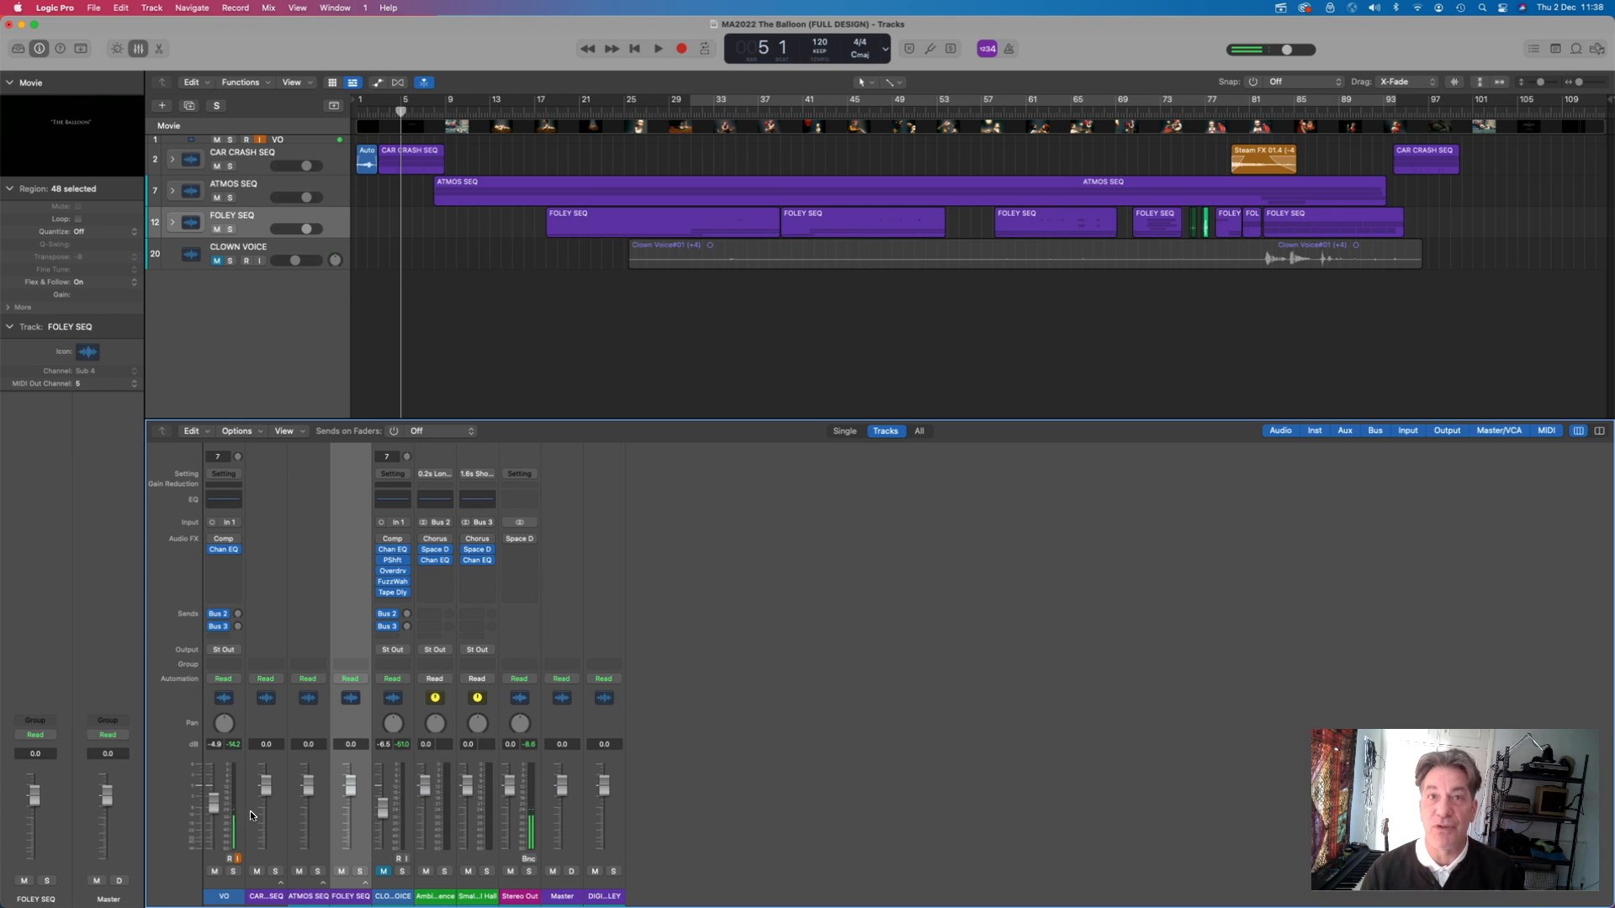
click(280, 889)
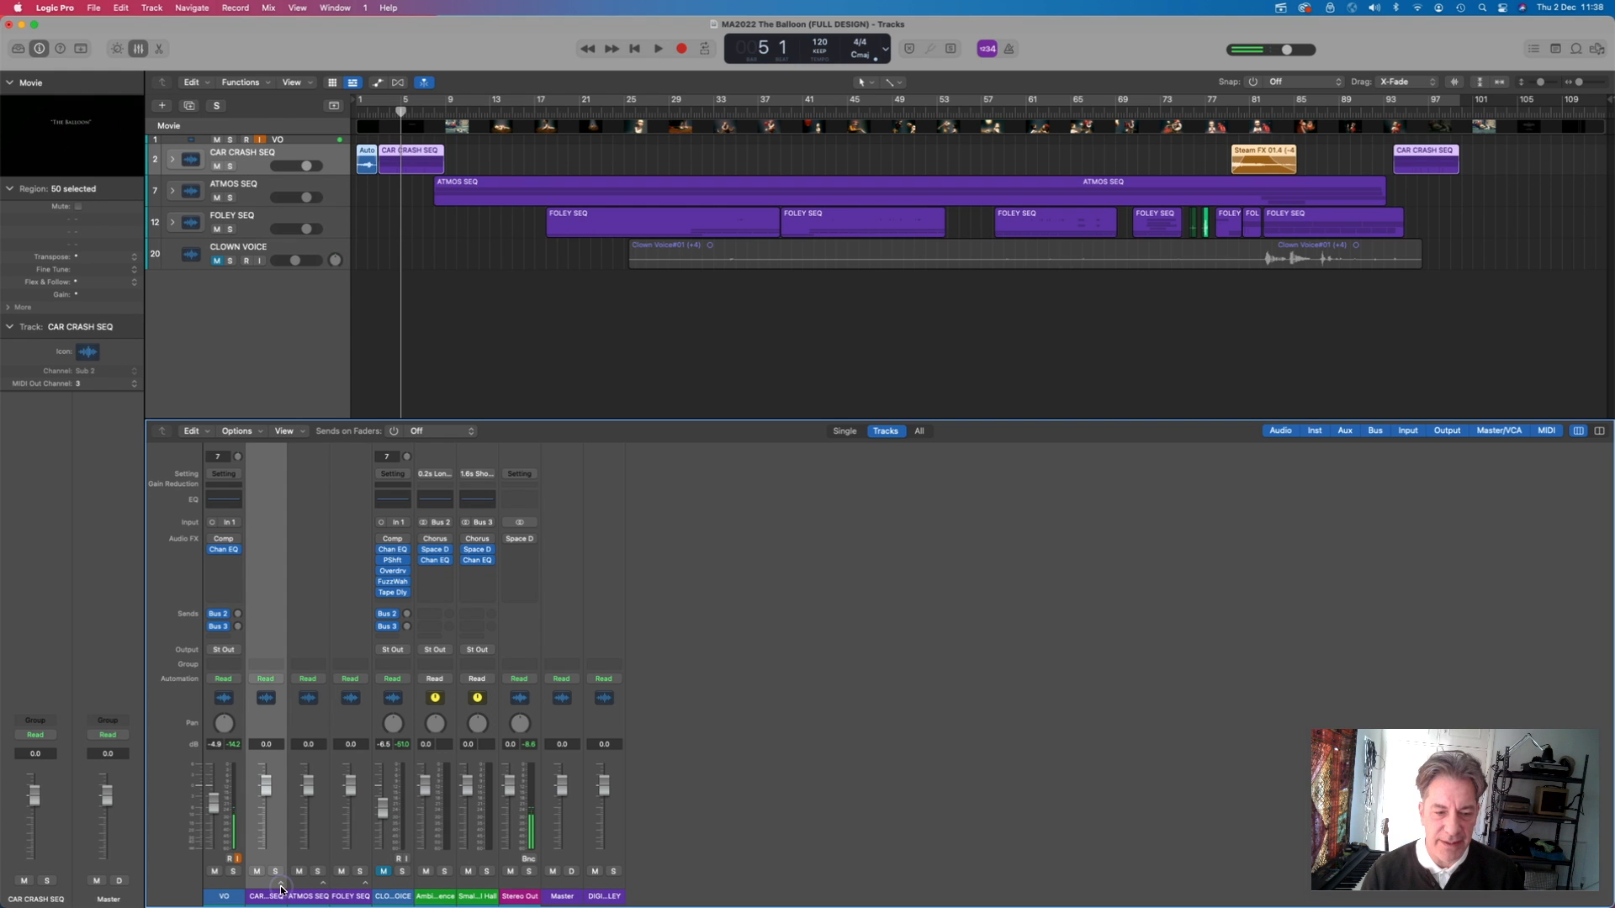
click(282, 888)
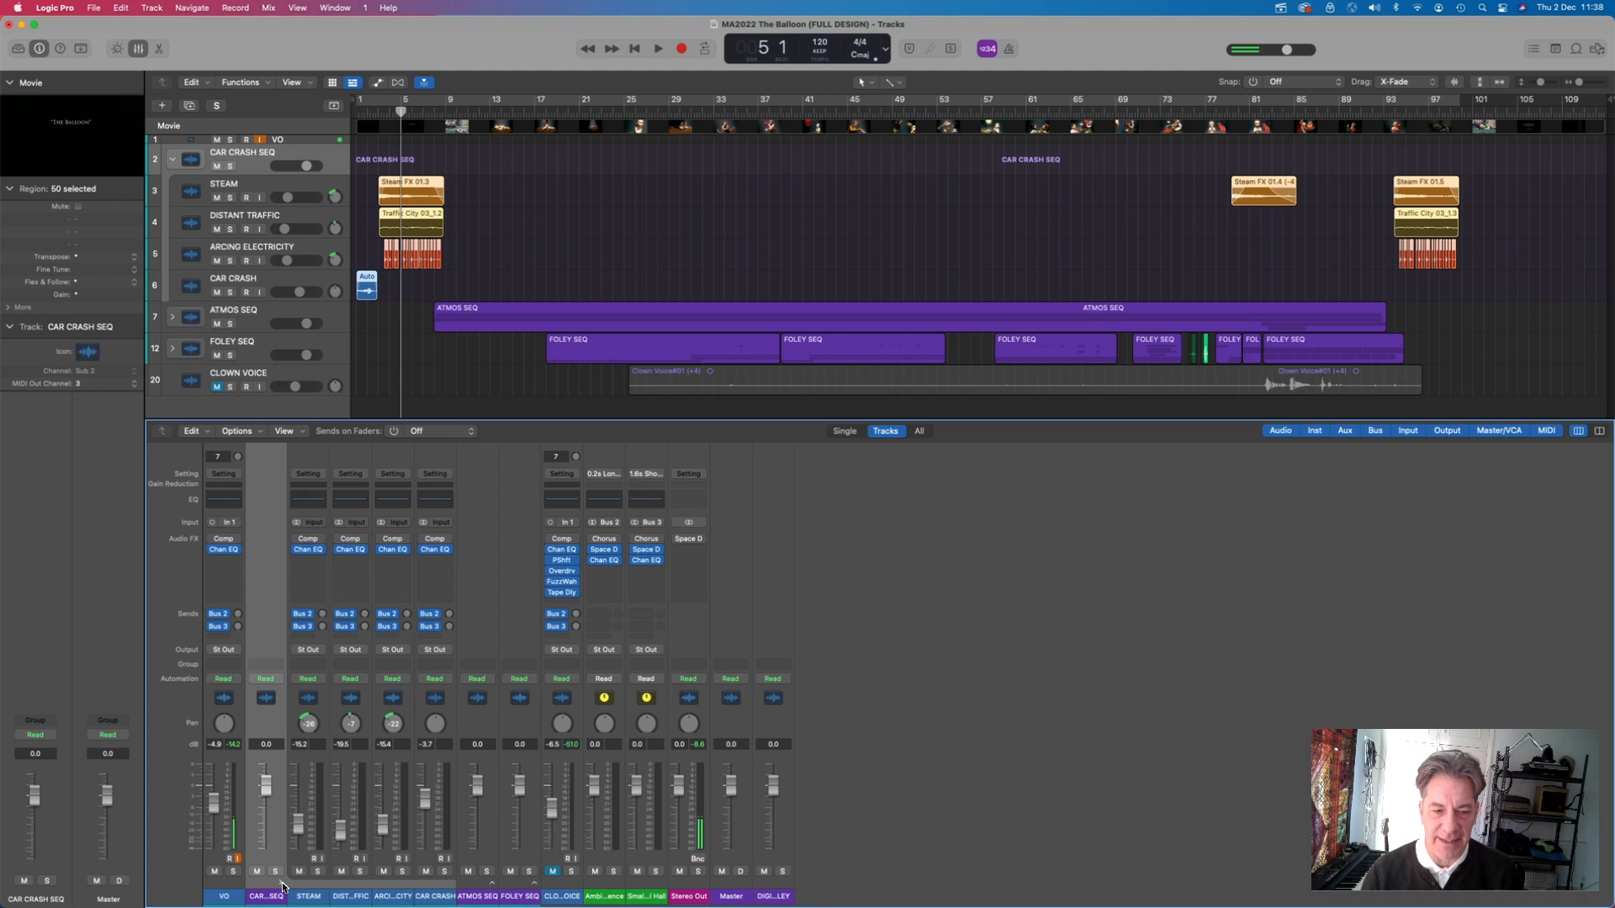
click(282, 885)
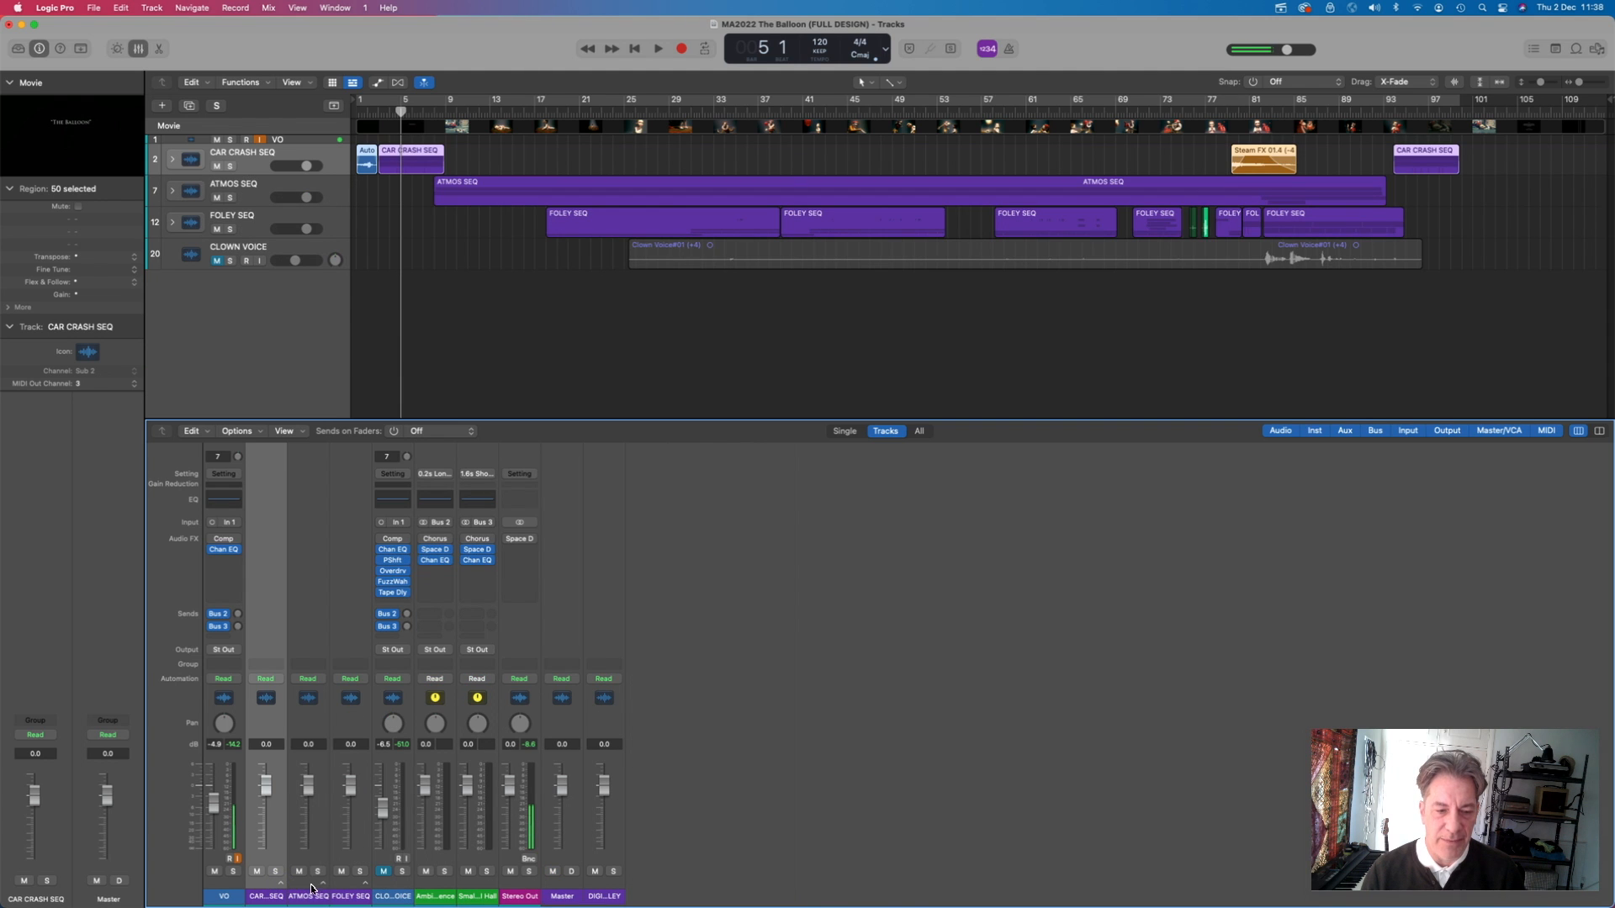
click(322, 884)
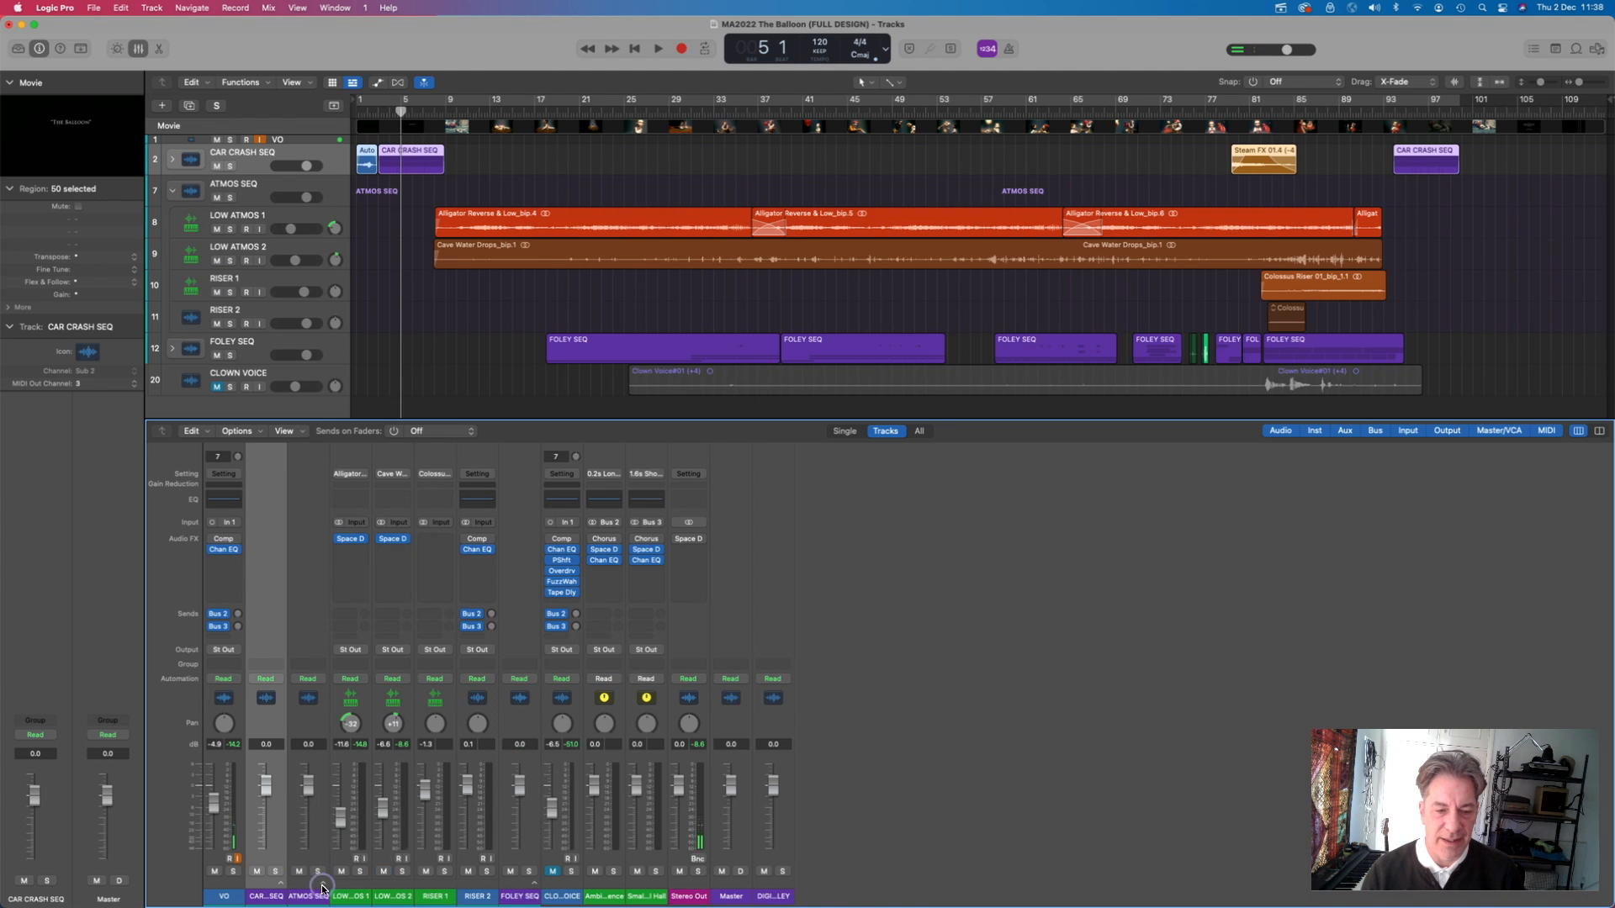
click(322, 885)
Step: Expand all three stacks together in the Mixer to examine every subtrack channel strip, and collapse them all again
click(363, 884)
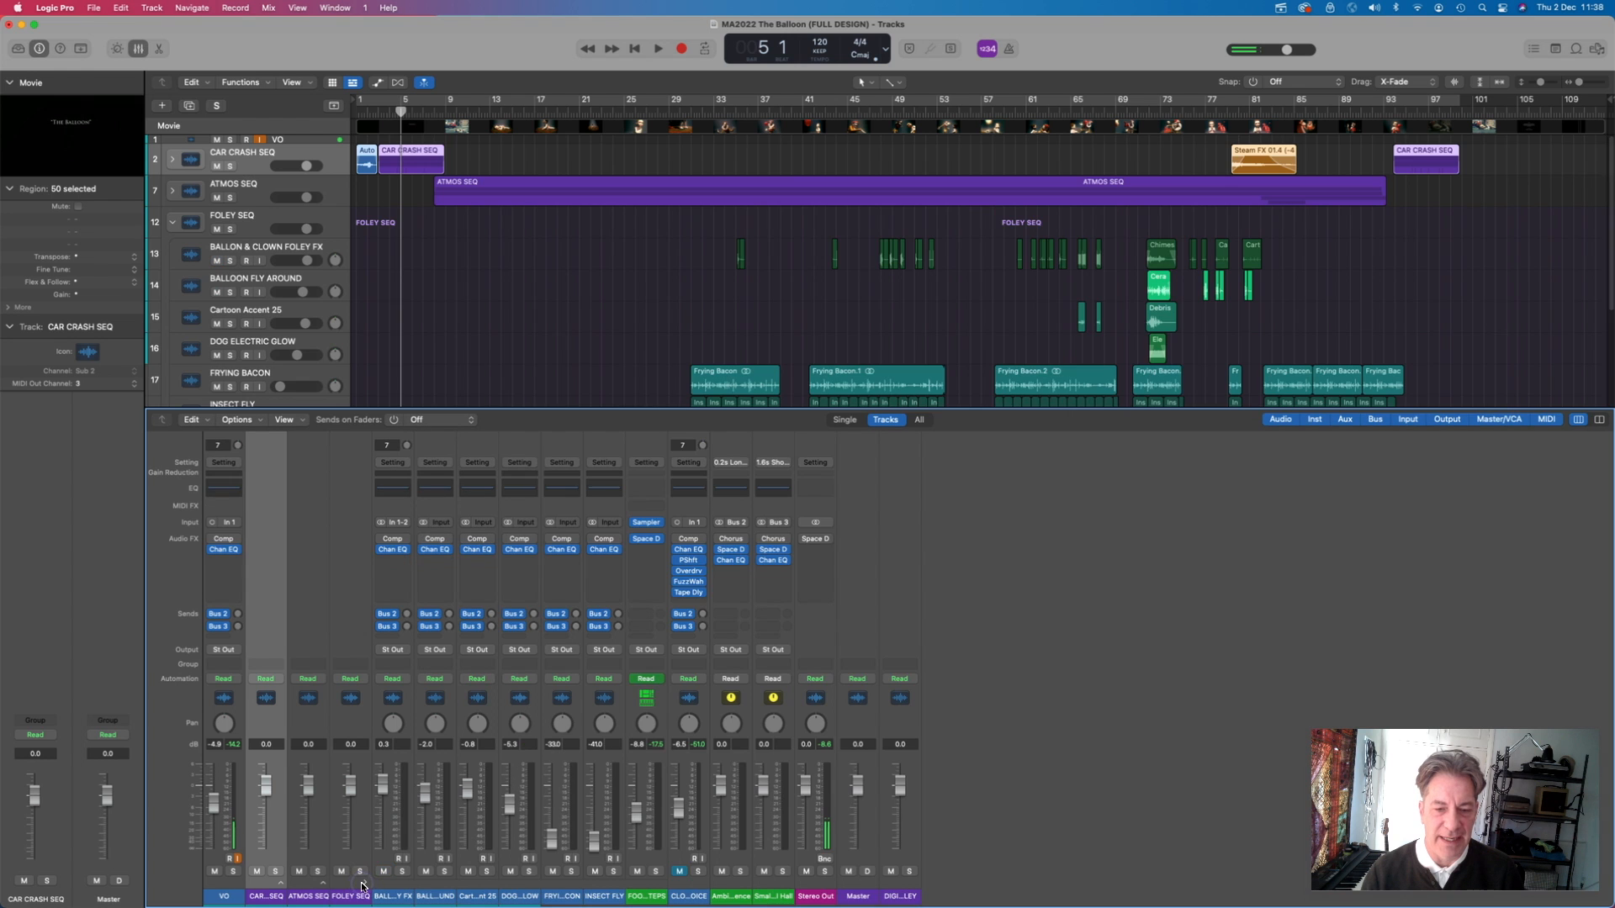
click(322, 884)
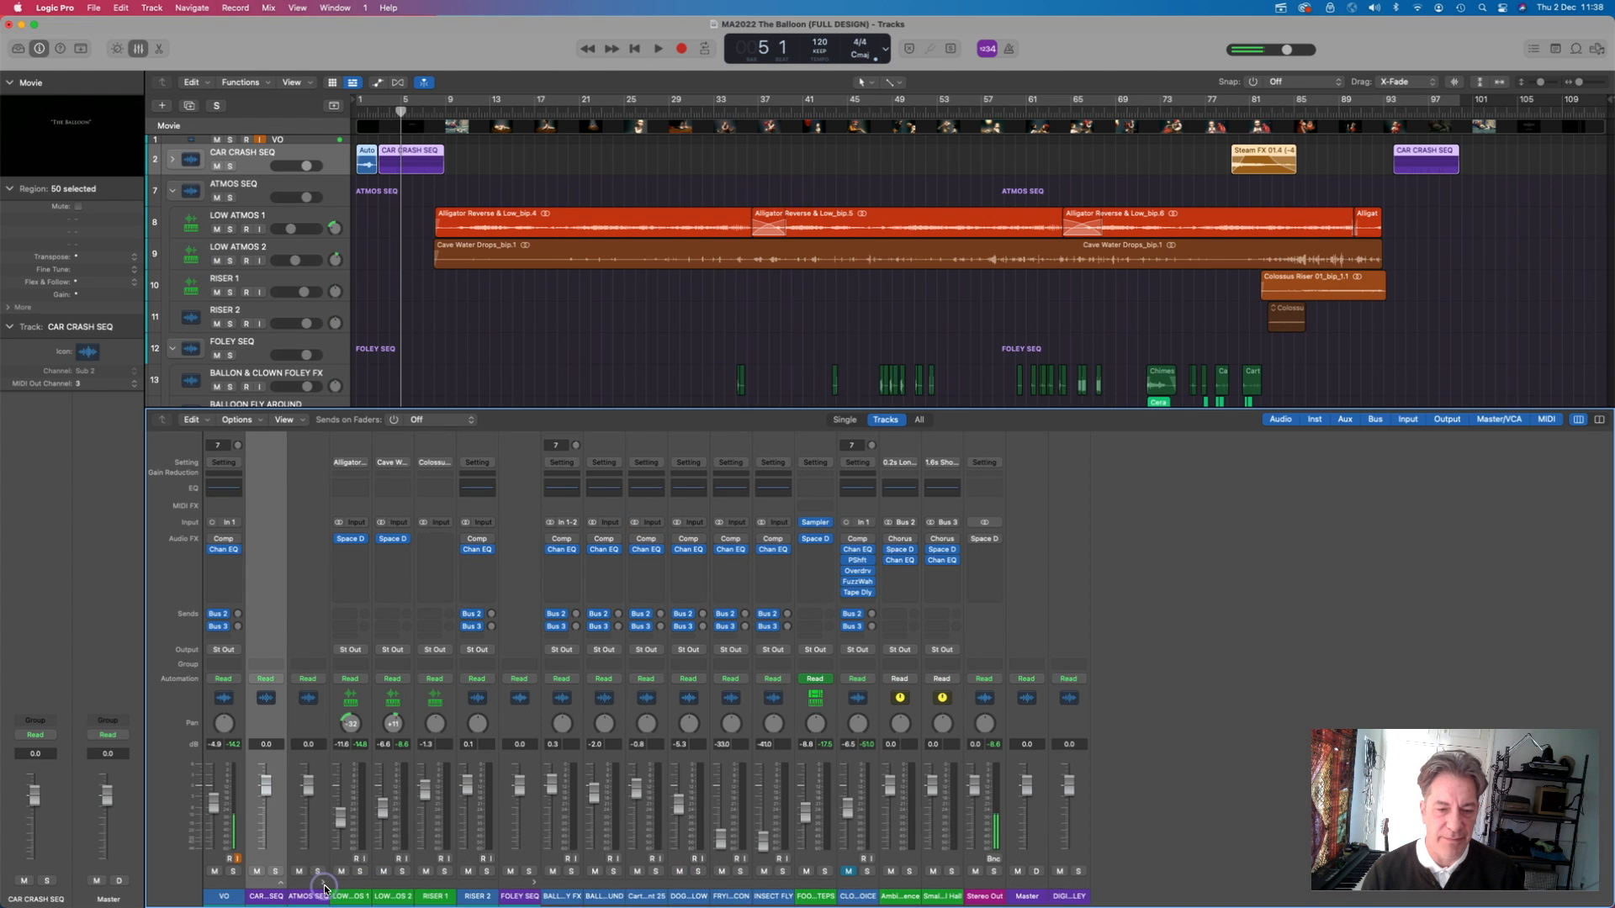
click(281, 884)
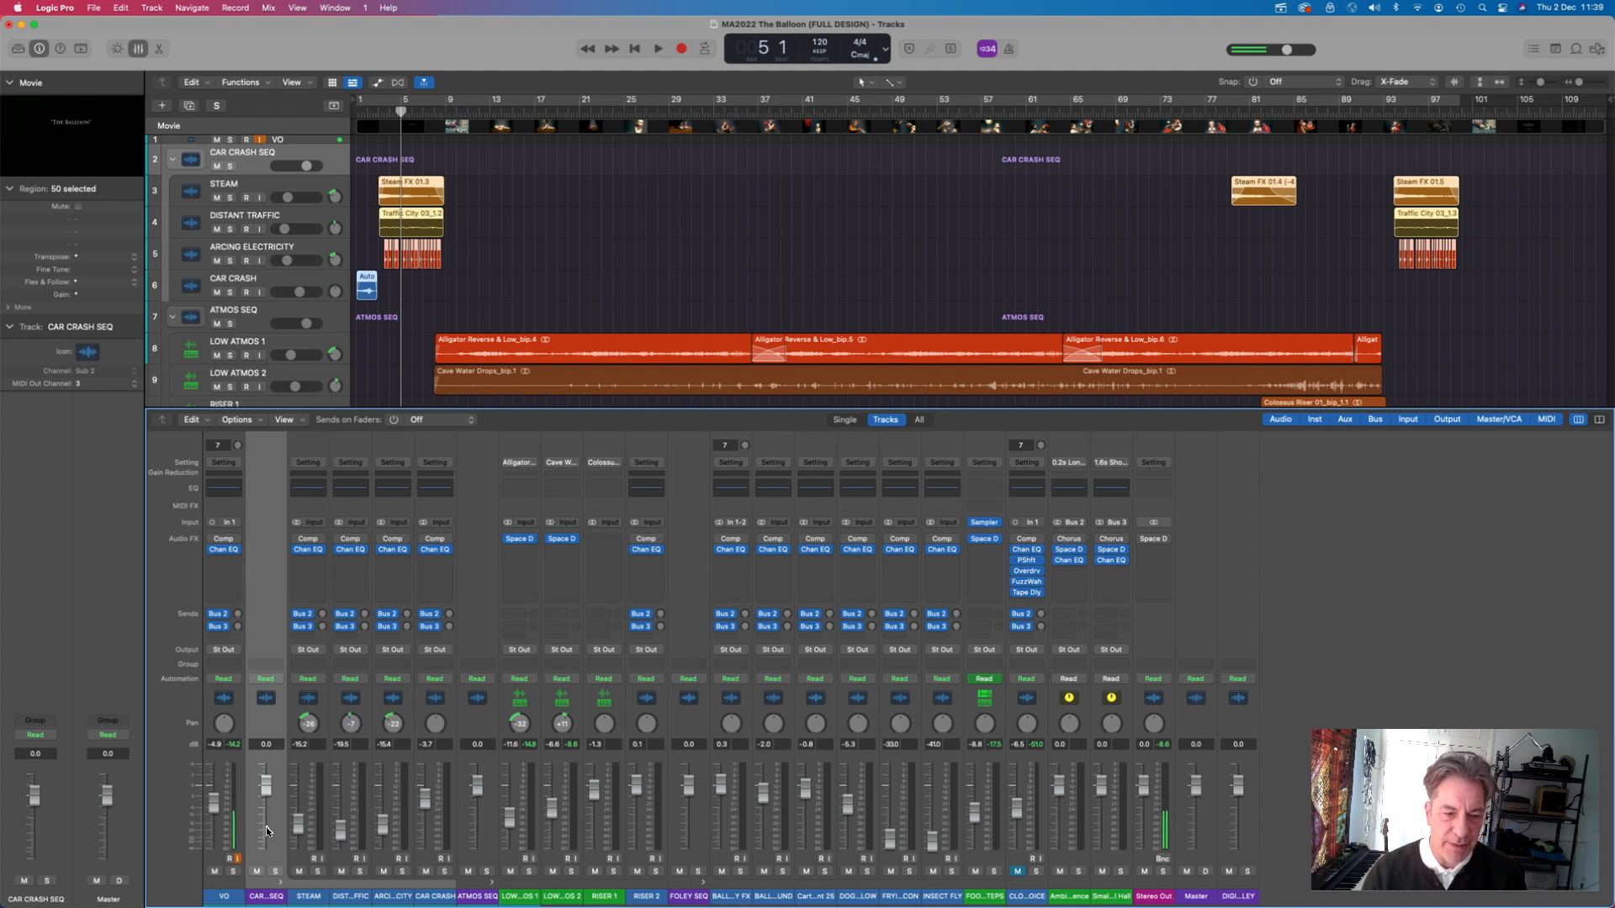
click(281, 883)
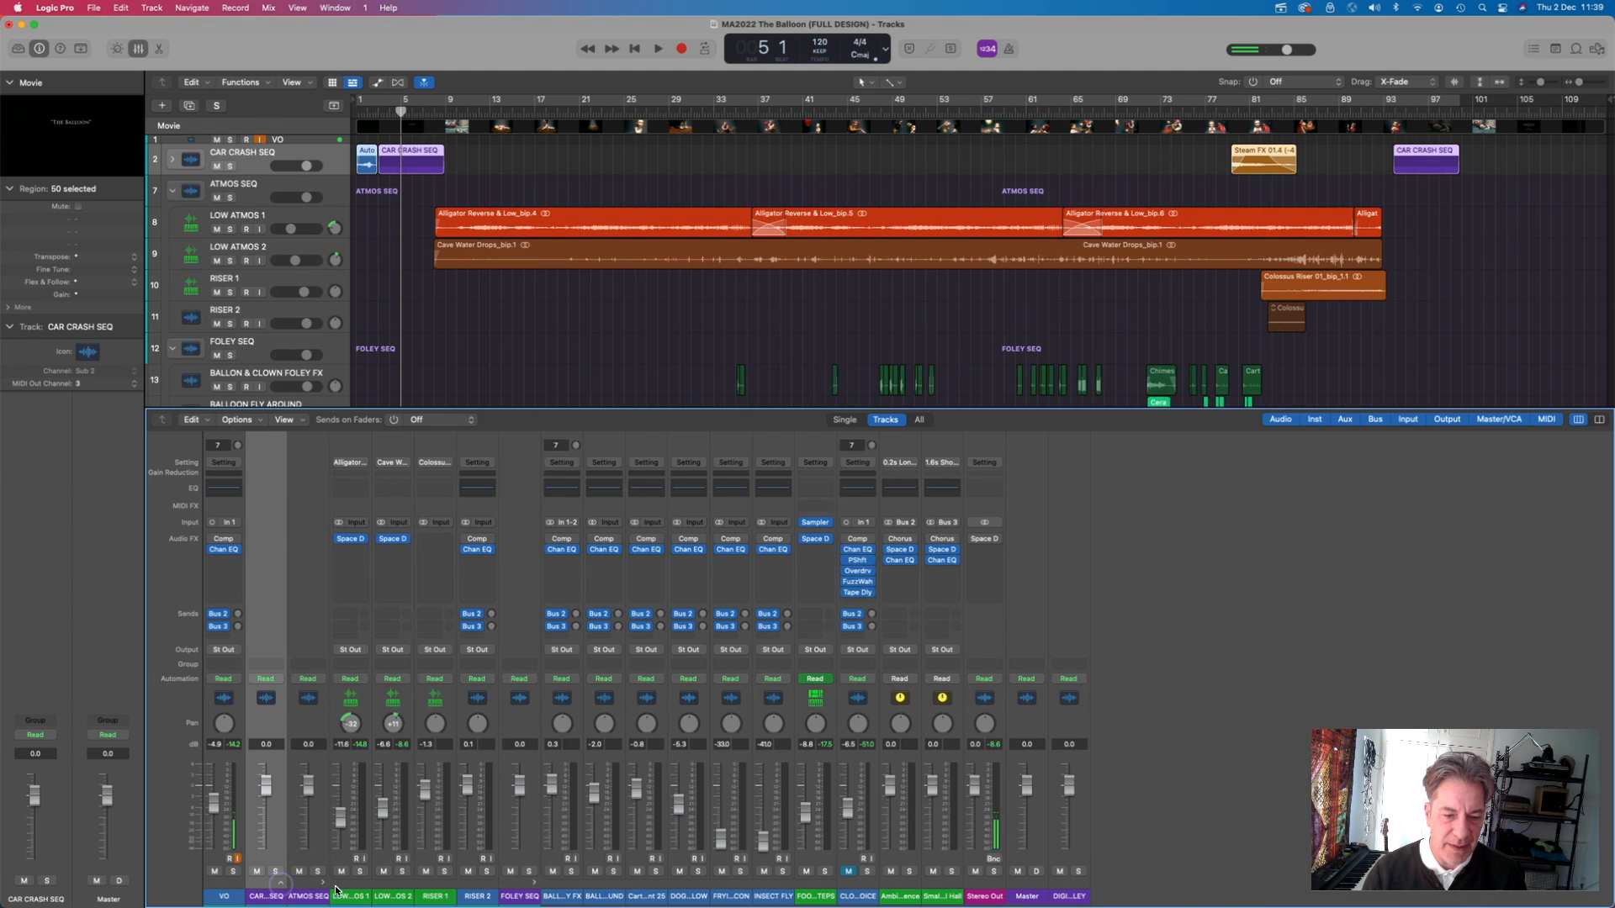
click(325, 884)
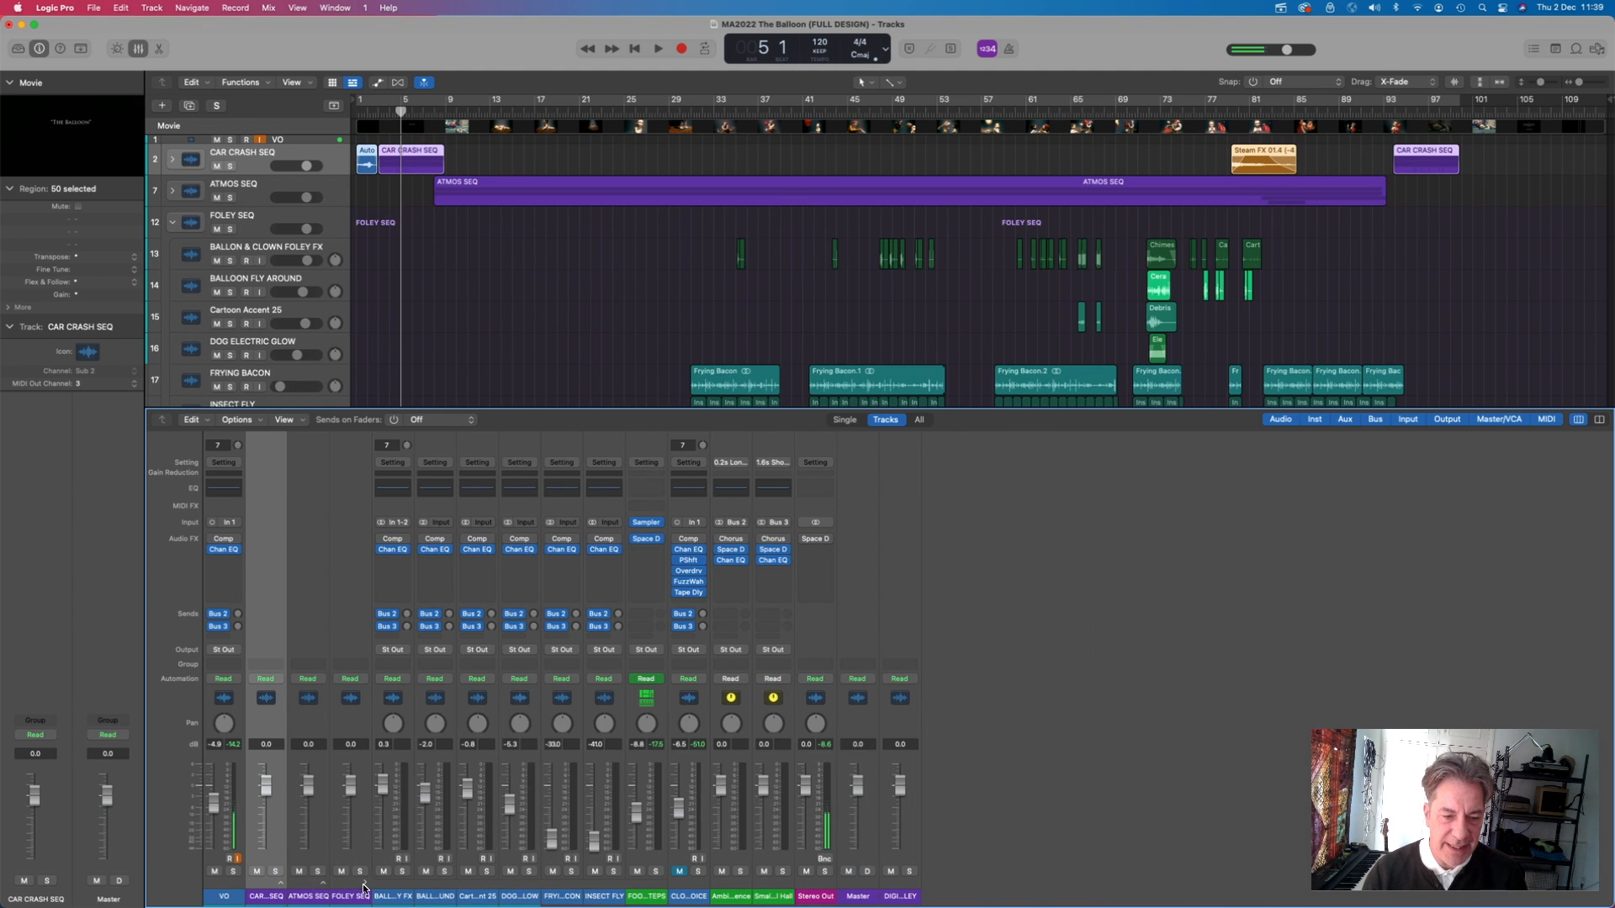
click(365, 884)
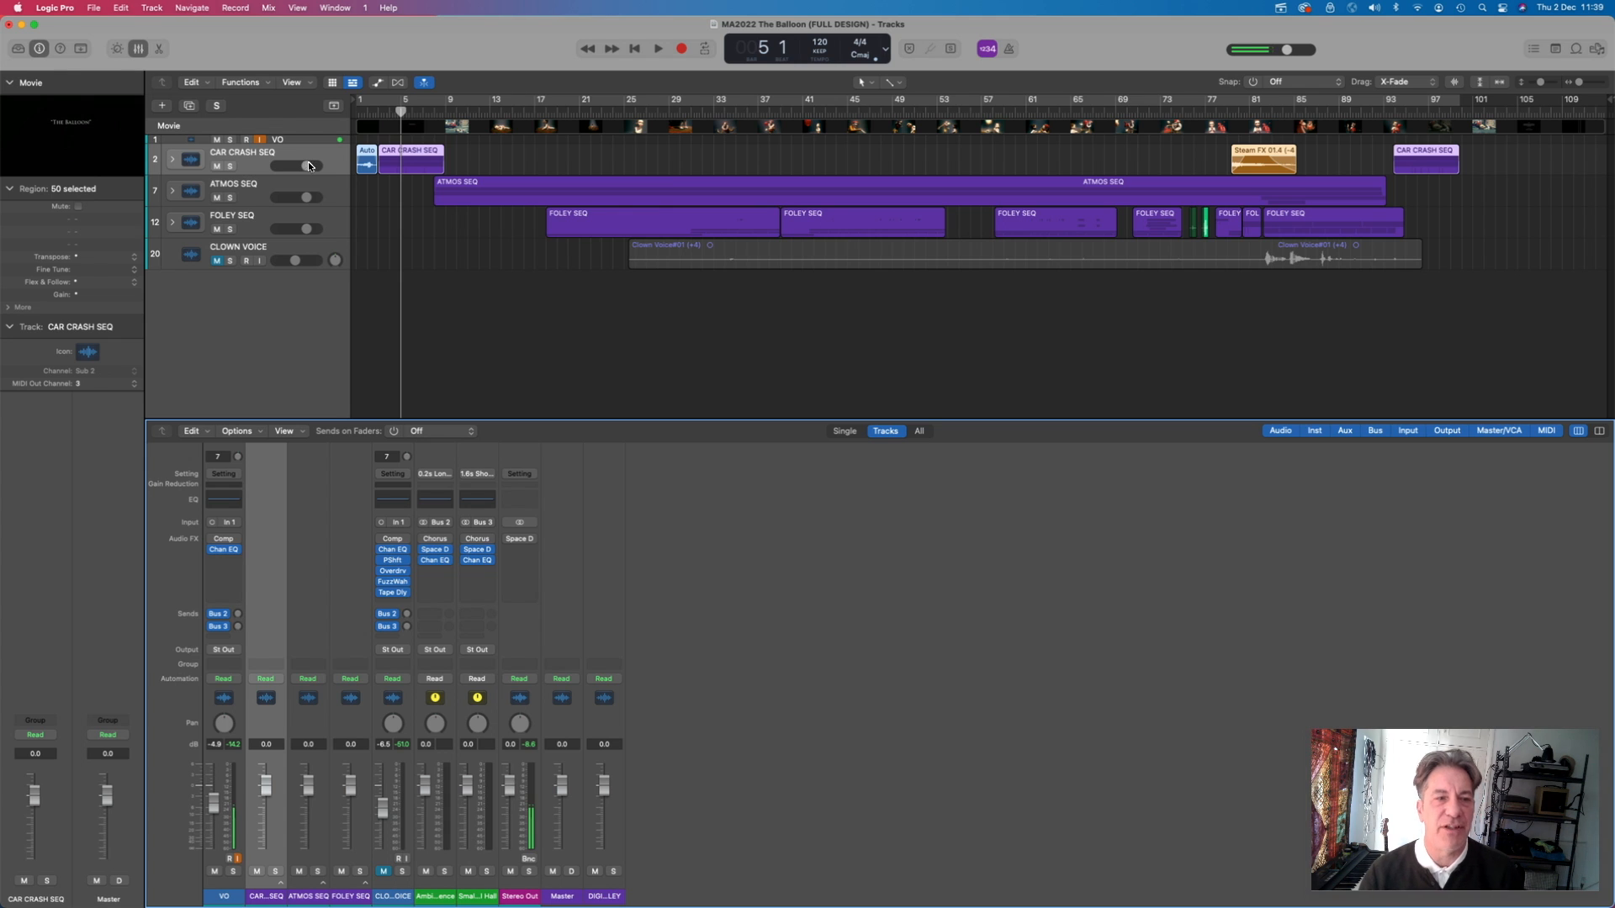
Step: Mute the FOLEY SEQ and CAR CRASH SEQ stacks, and expand and collapse ATMOS SEQ to examine its unmuted subtracks
click(216, 229)
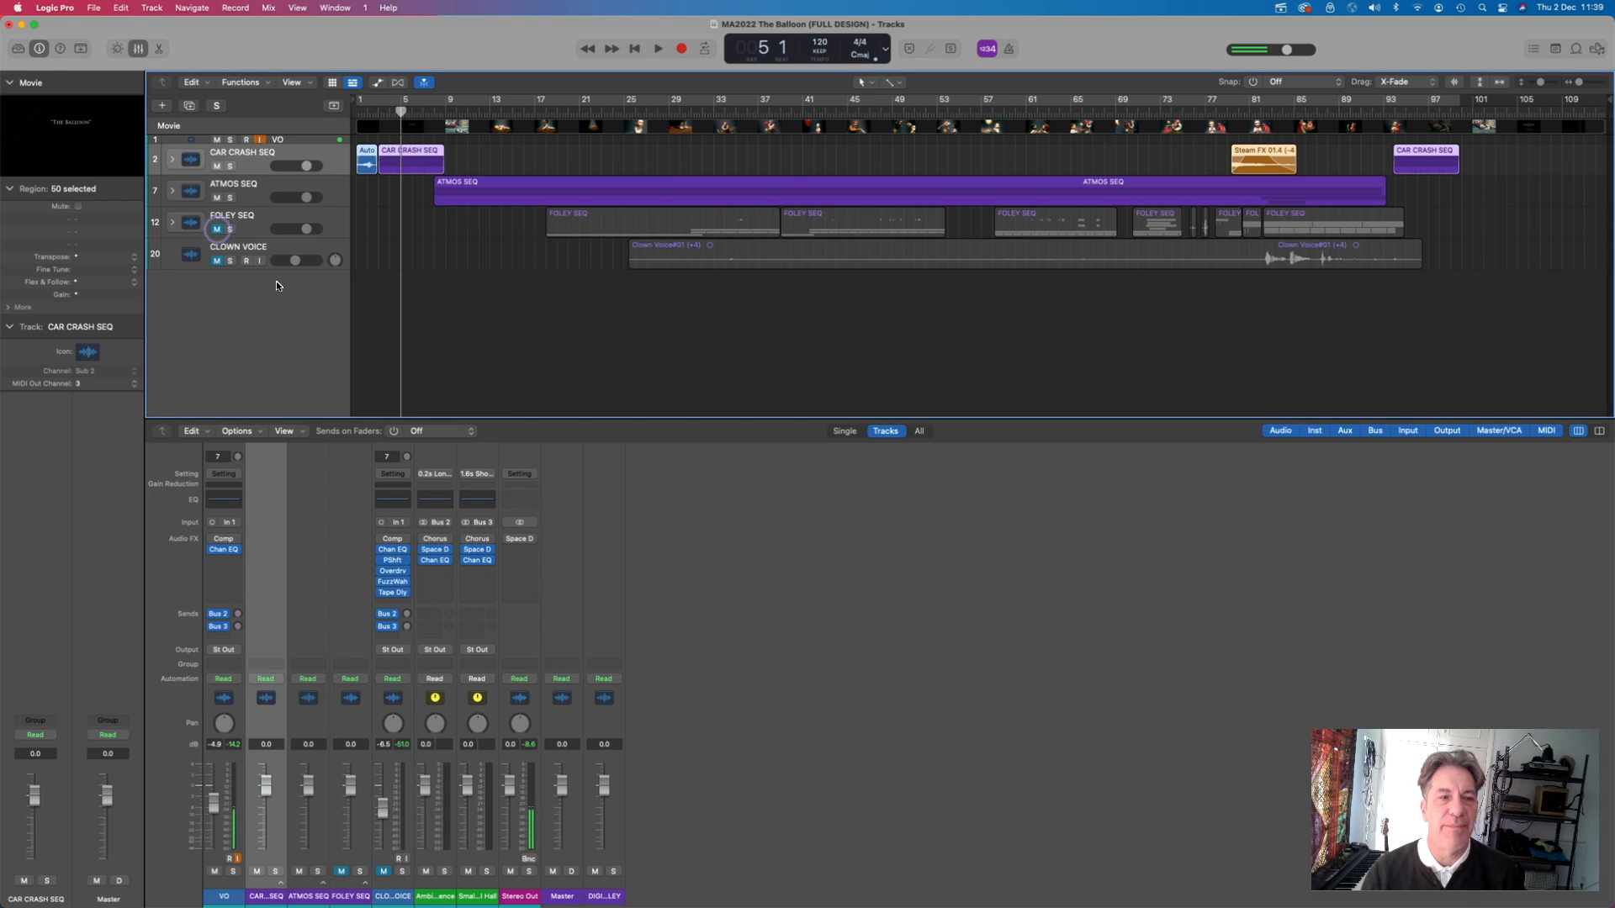
click(216, 166)
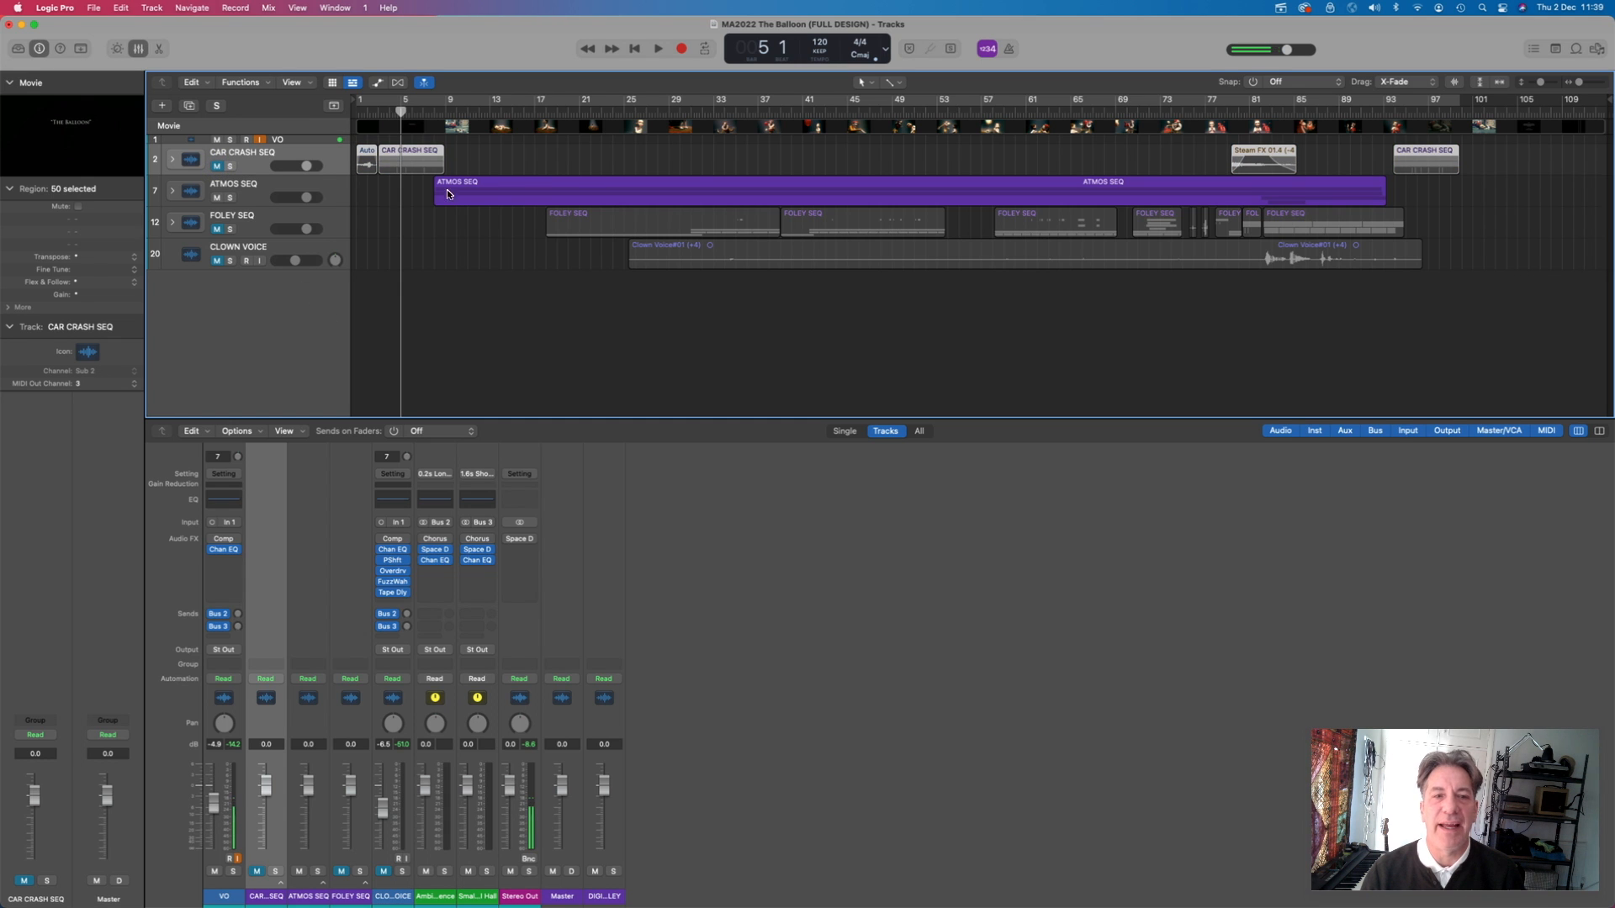
click(172, 192)
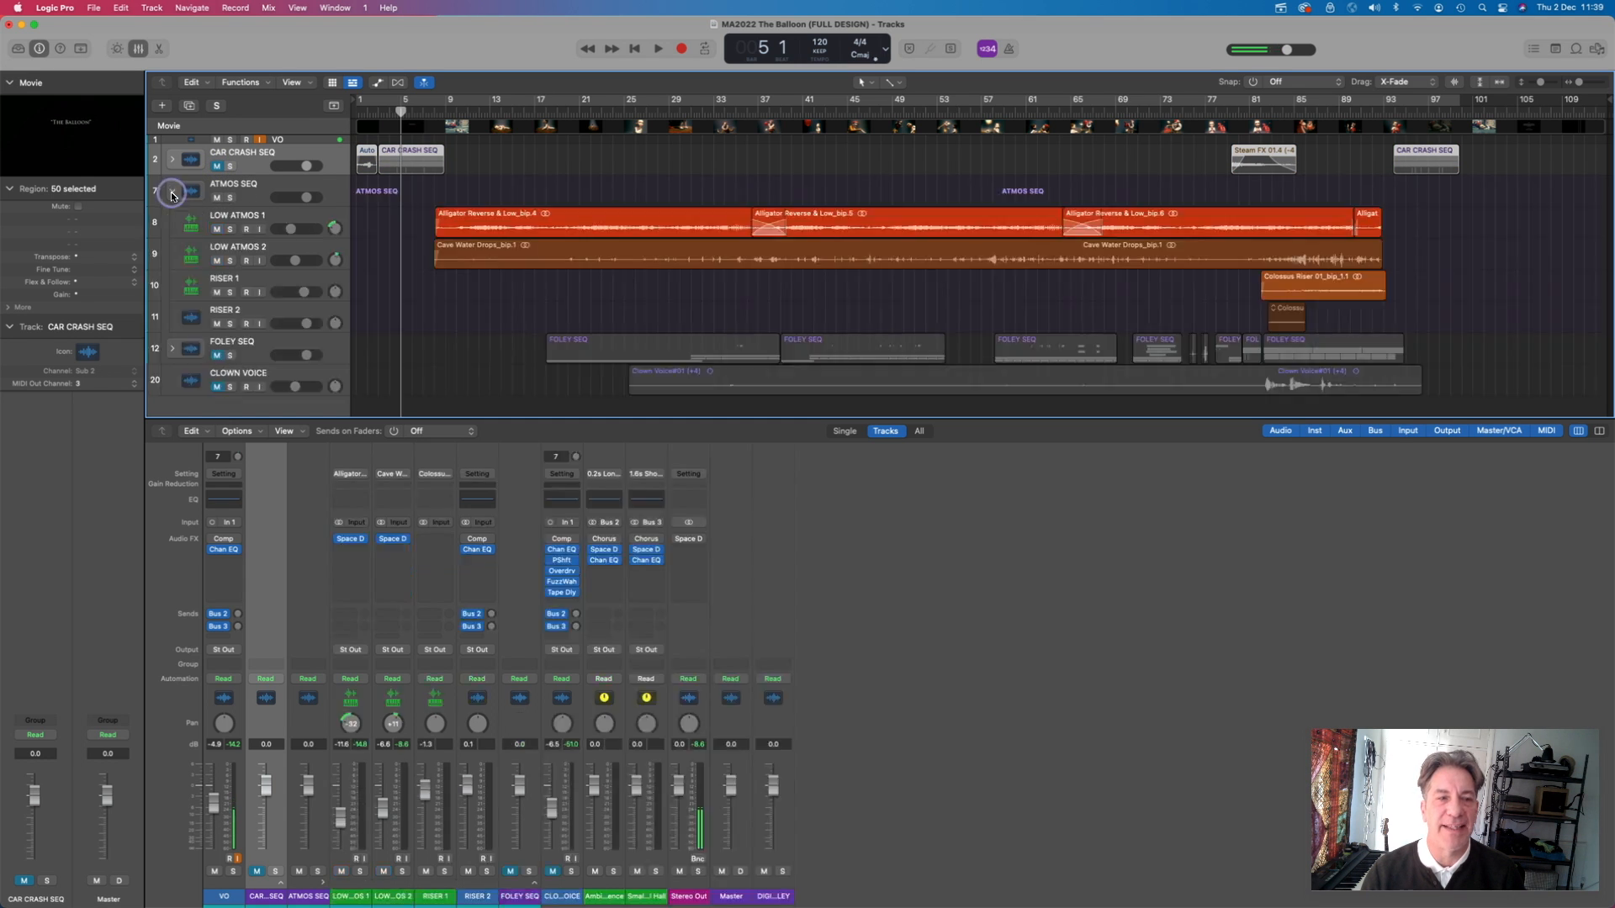
click(171, 192)
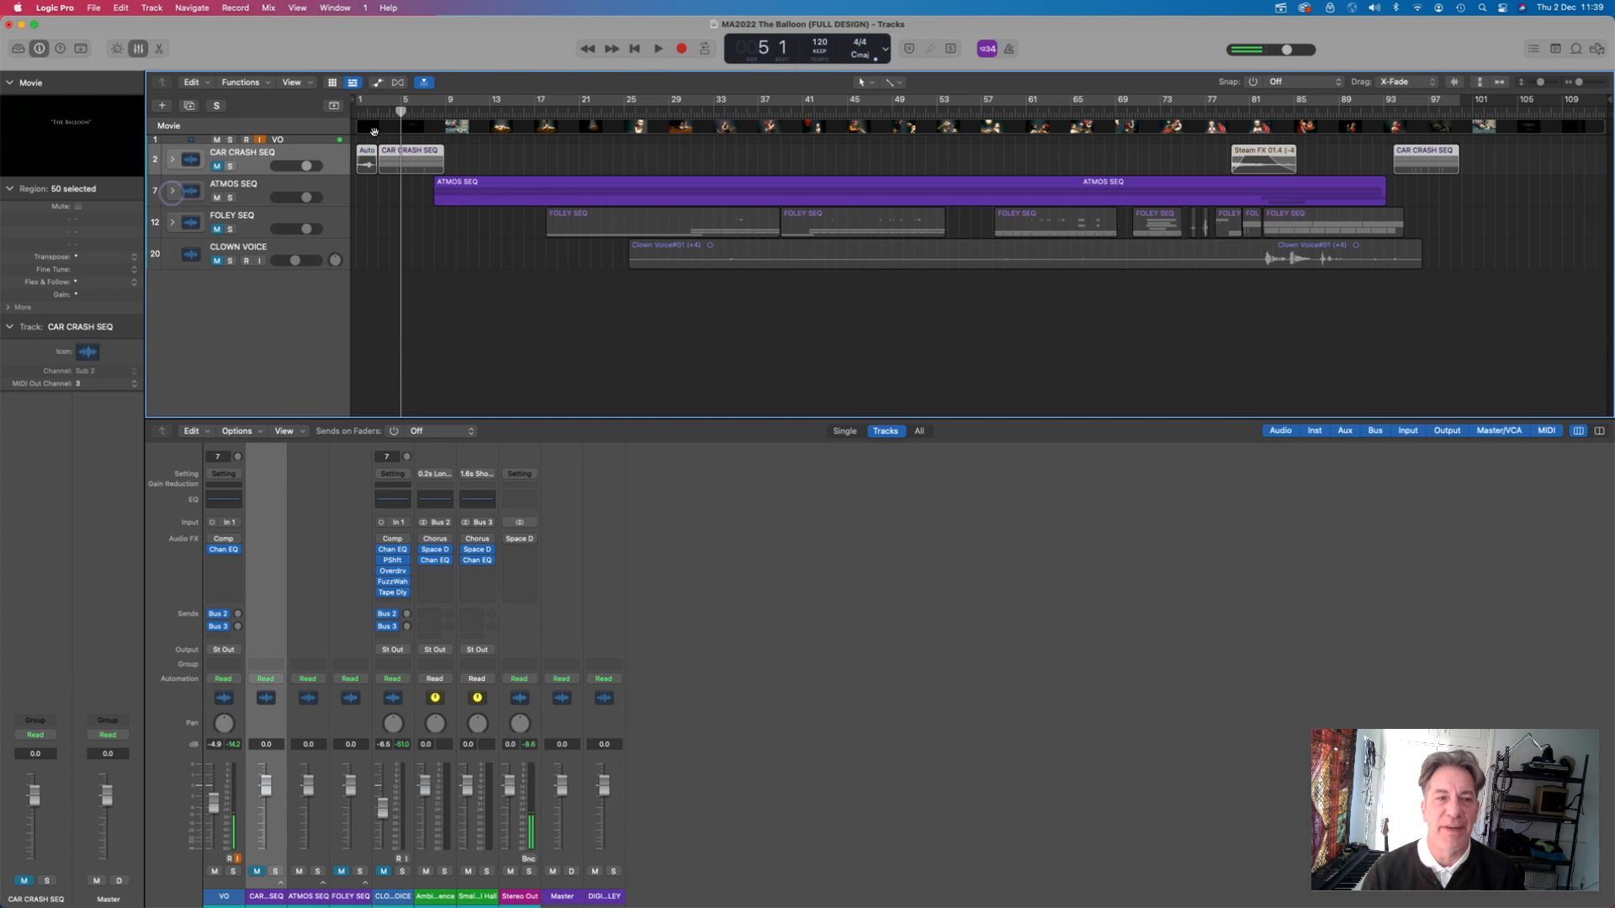